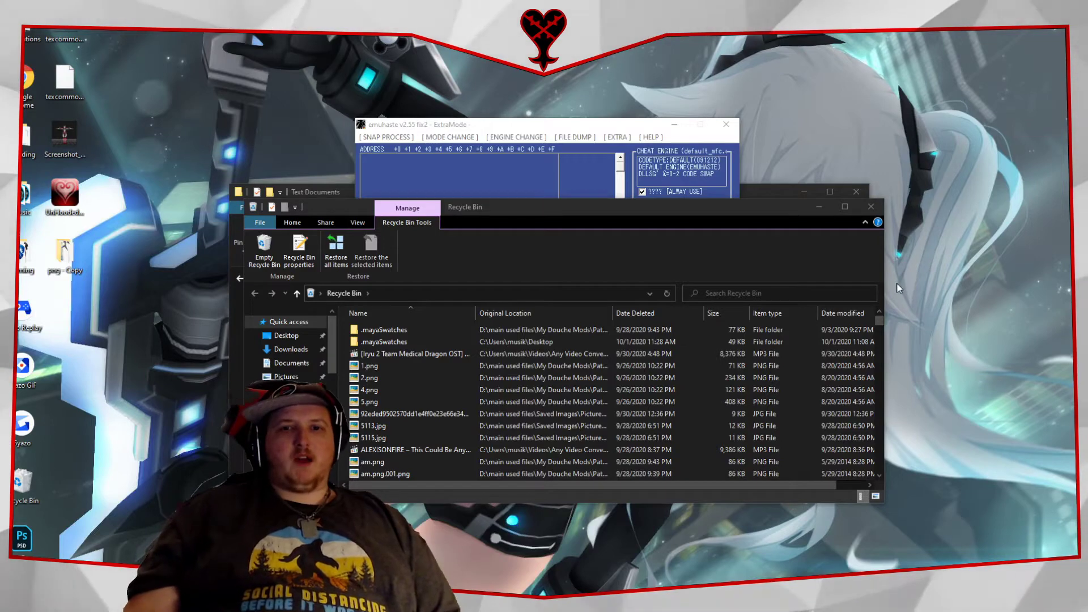
# Close the Recycle Bin window and open the Patch Files and Tools folder under main used files > My Douche Mods.
pyautogui.click(870, 207)
pyautogui.click(805, 255)
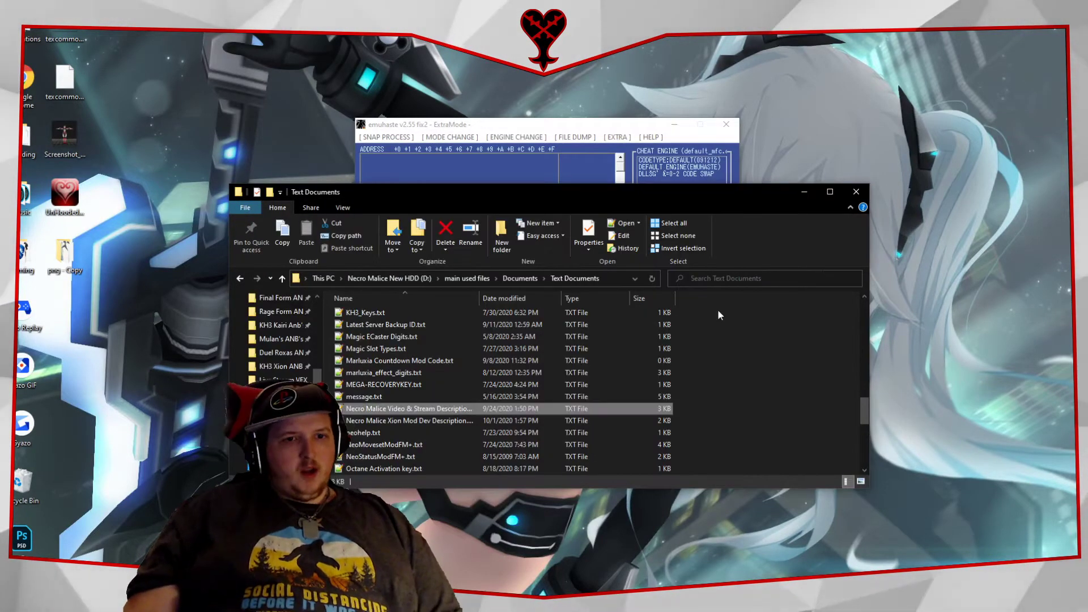
pyautogui.click(458, 281)
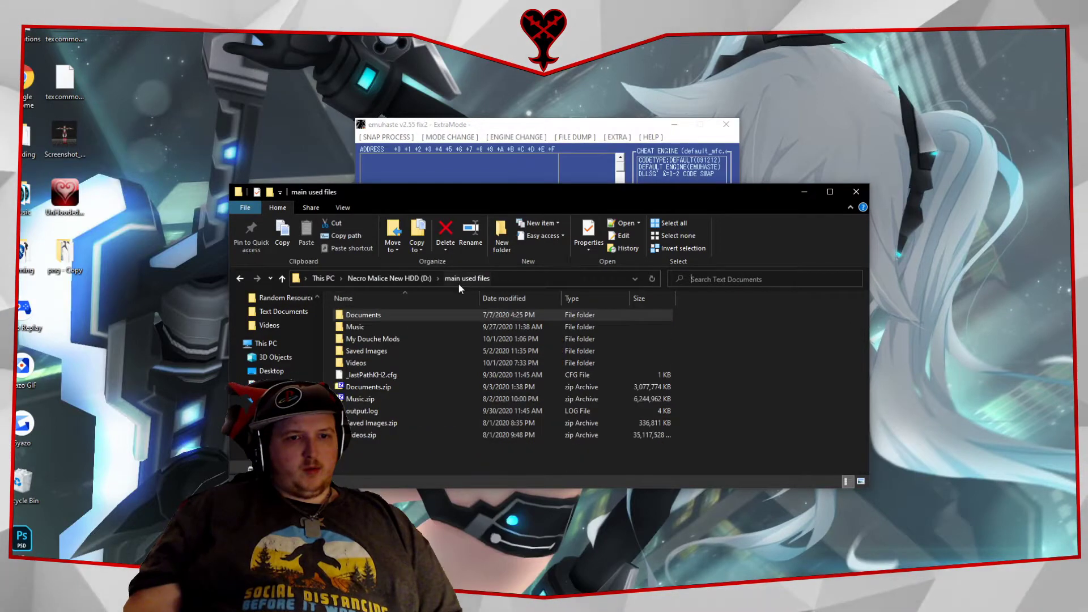
pyautogui.click(417, 338)
pyautogui.doubleClick(416, 338)
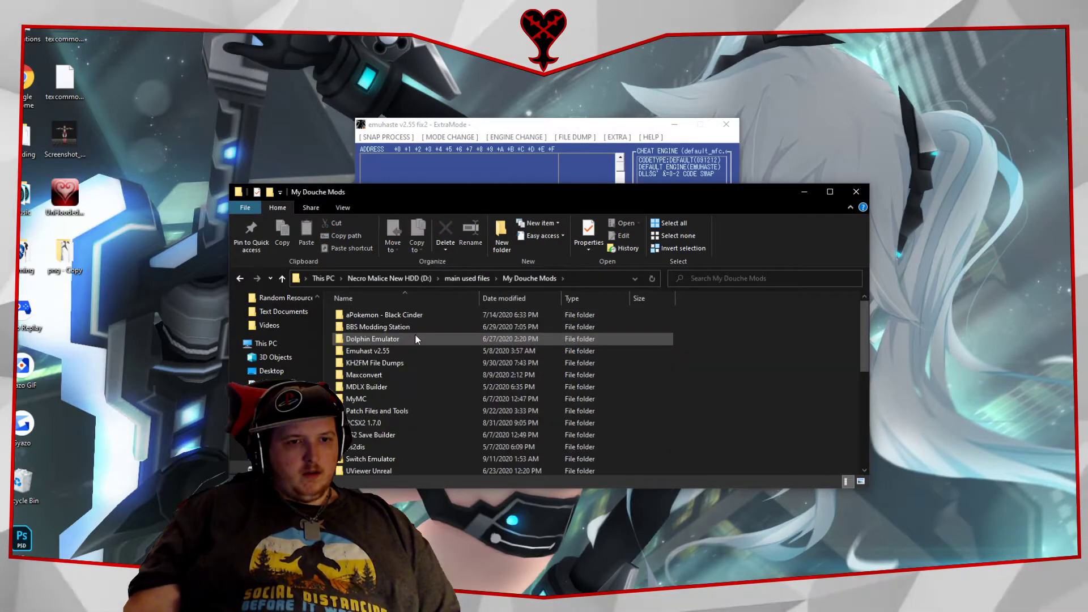
pyautogui.click(396, 411)
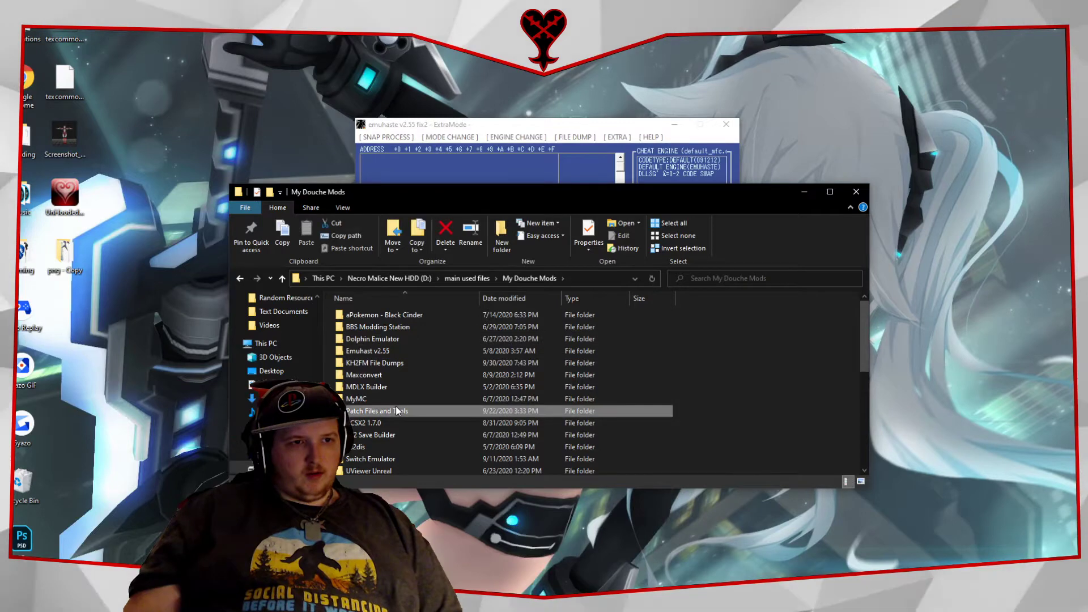
pyautogui.doubleClick(396, 410)
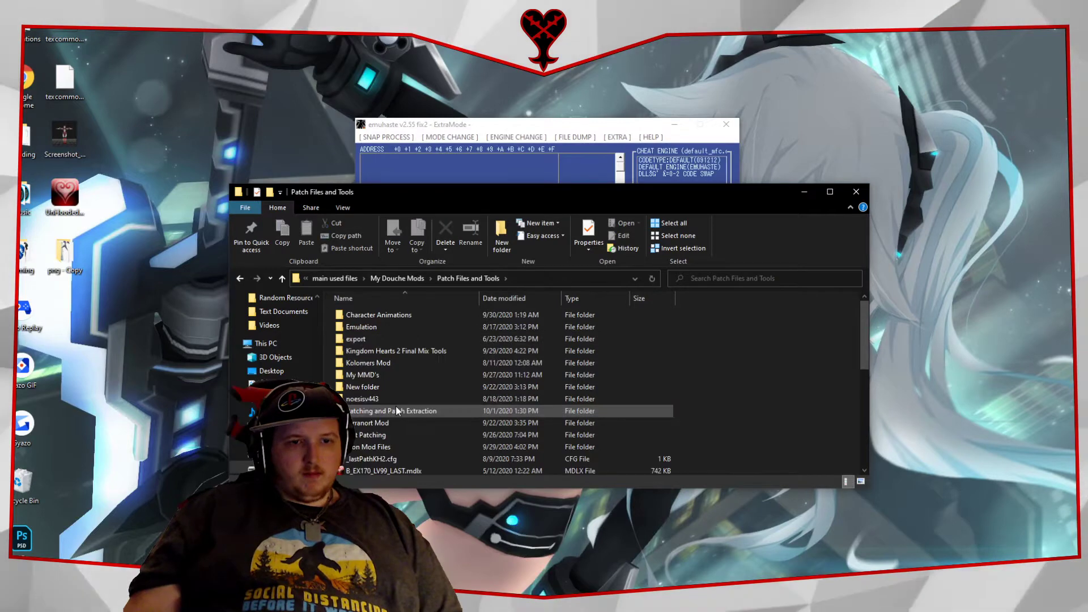
# Open the obj folder inside export > KH2.
pyautogui.doubleClick(397, 342)
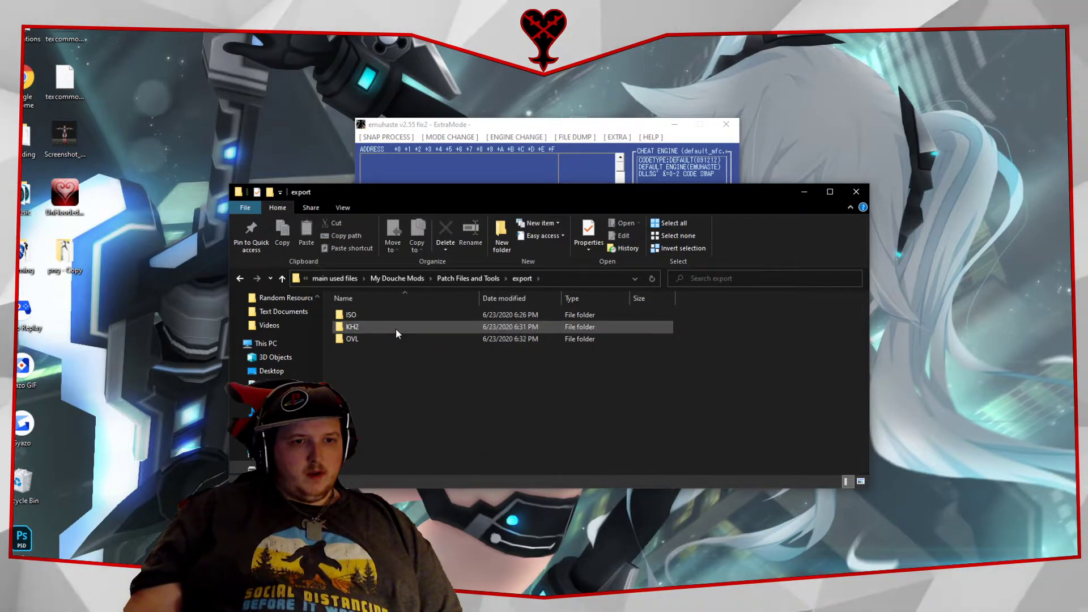
pyautogui.doubleClick(395, 327)
pyautogui.scroll(-4, 394, 328)
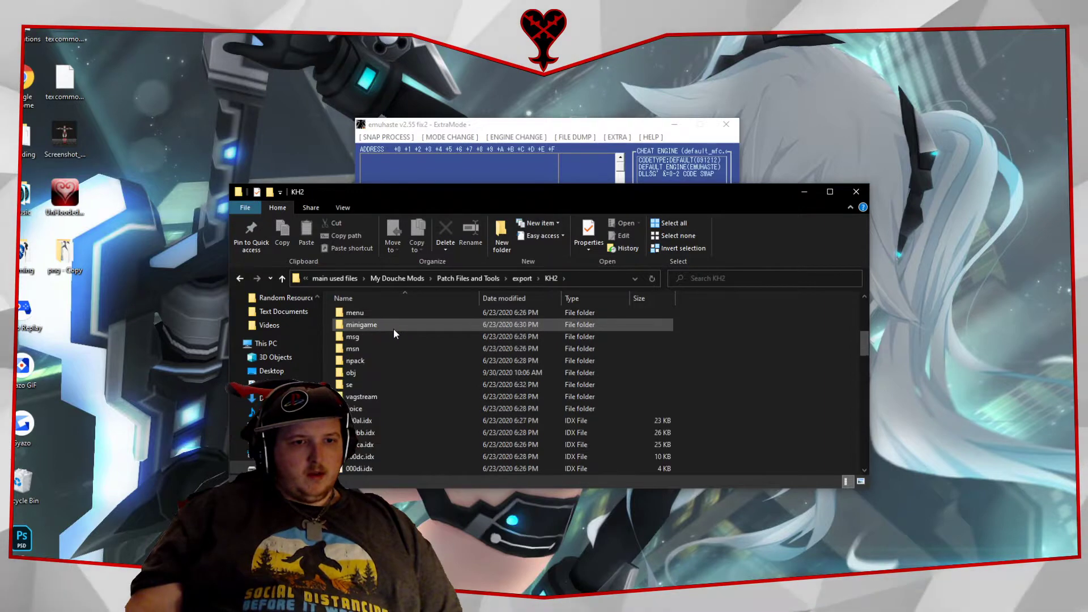
pyautogui.scroll(-1, 393, 328)
pyautogui.doubleClick(386, 334)
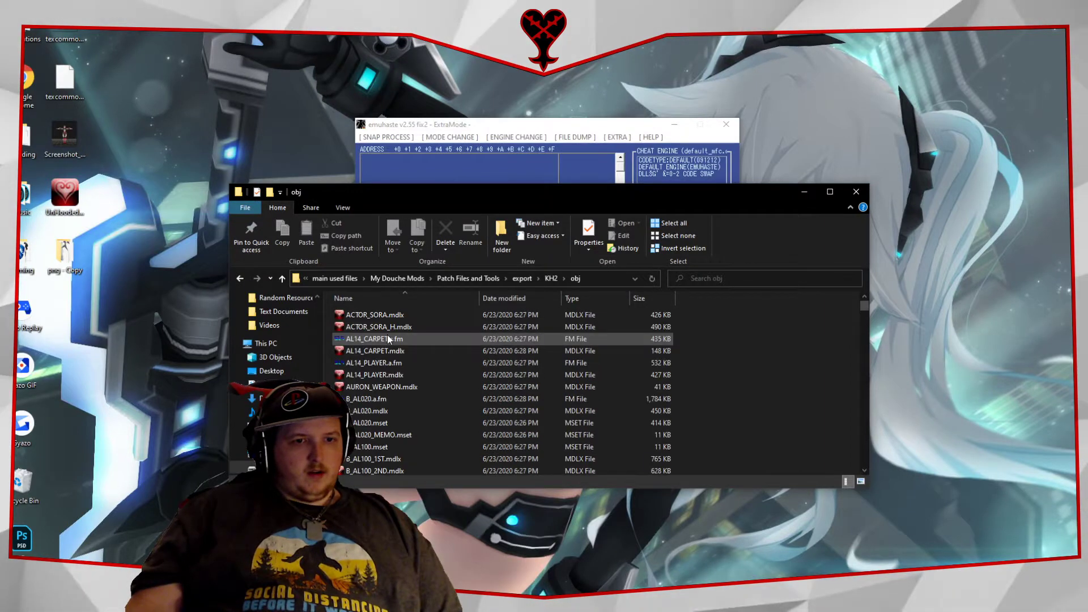
# Search the obj folder for "P_EX100." using the earlier search entry.
pyautogui.rightClick(668, 300)
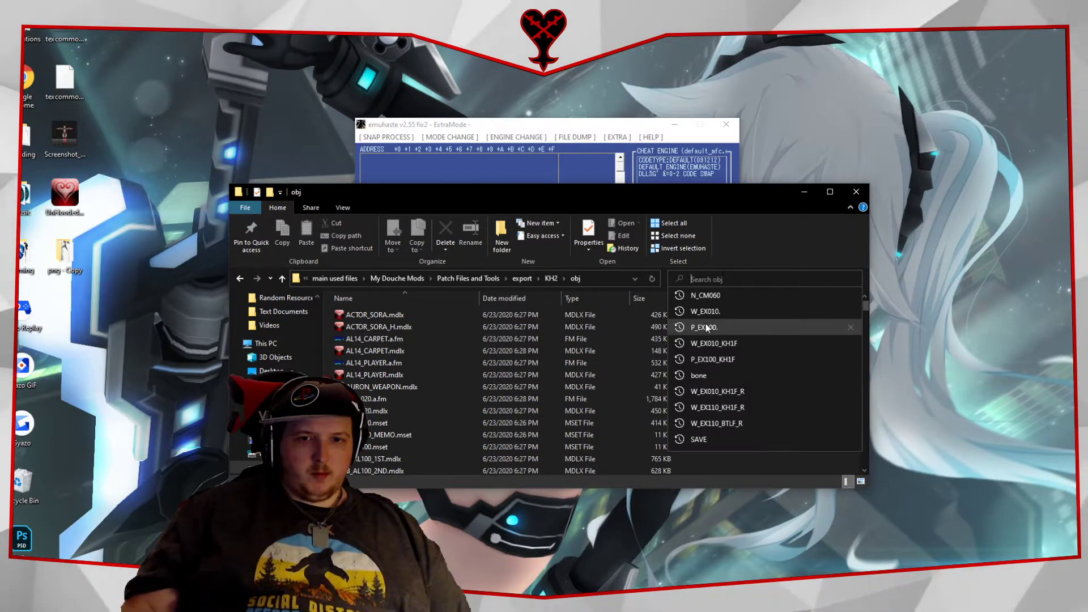
pyautogui.press('Escape')
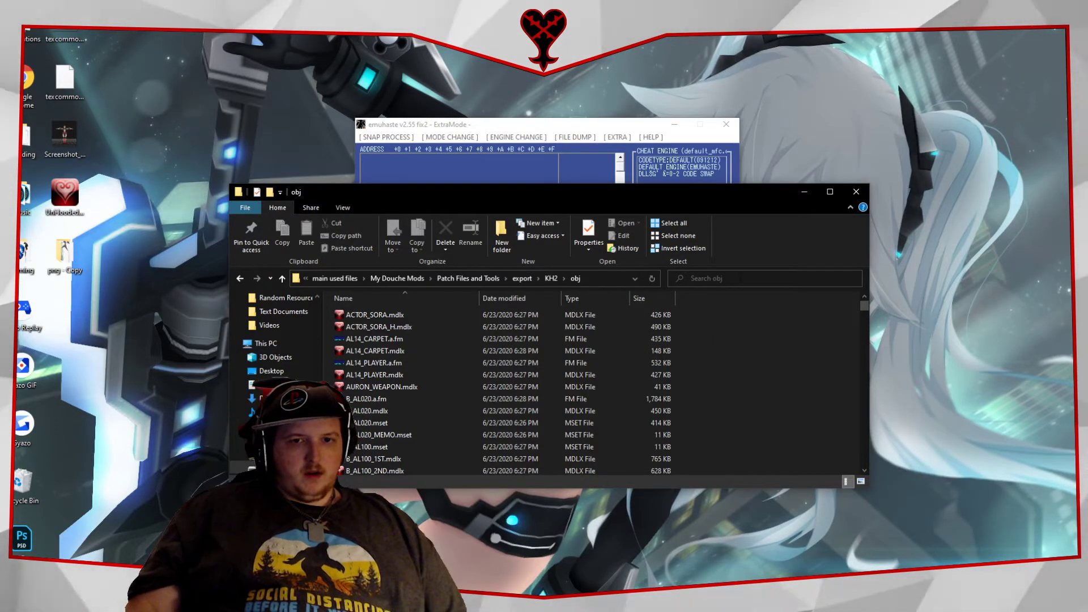
pyautogui.click(735, 280)
pyautogui.click(725, 326)
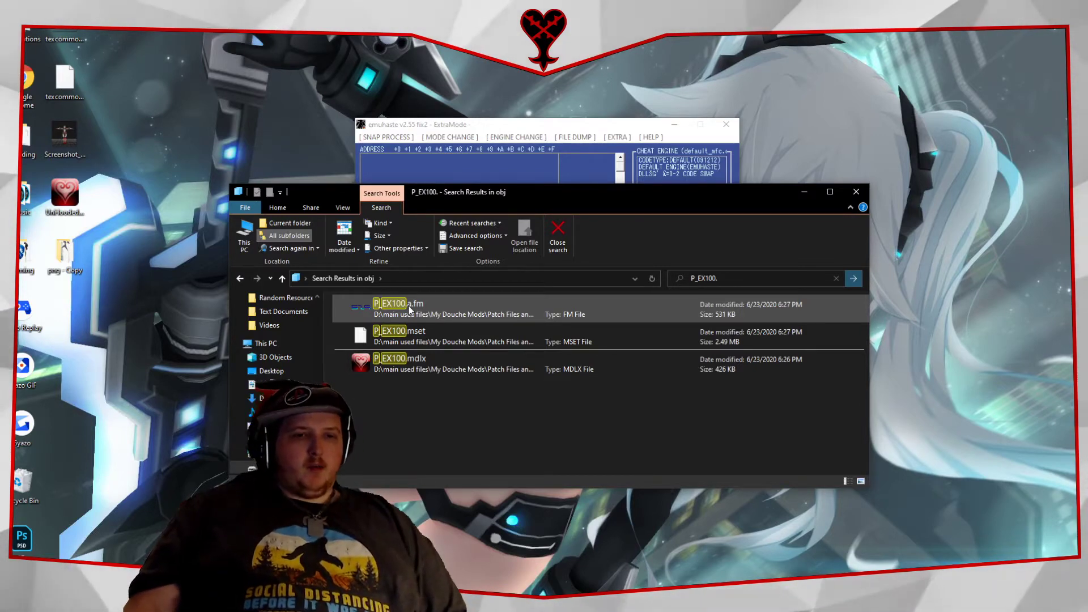
# Copy P_EX100.a.fm from the search results and paste it onto the desktop.
pyautogui.doubleClick(406, 306)
pyautogui.rightClick(407, 305)
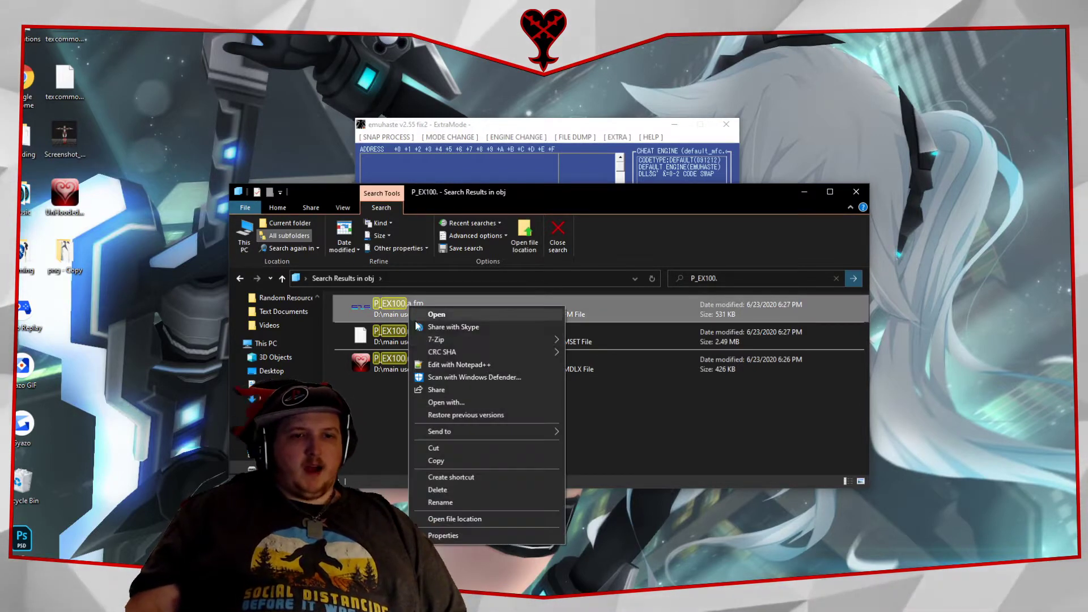
pyautogui.click(429, 460)
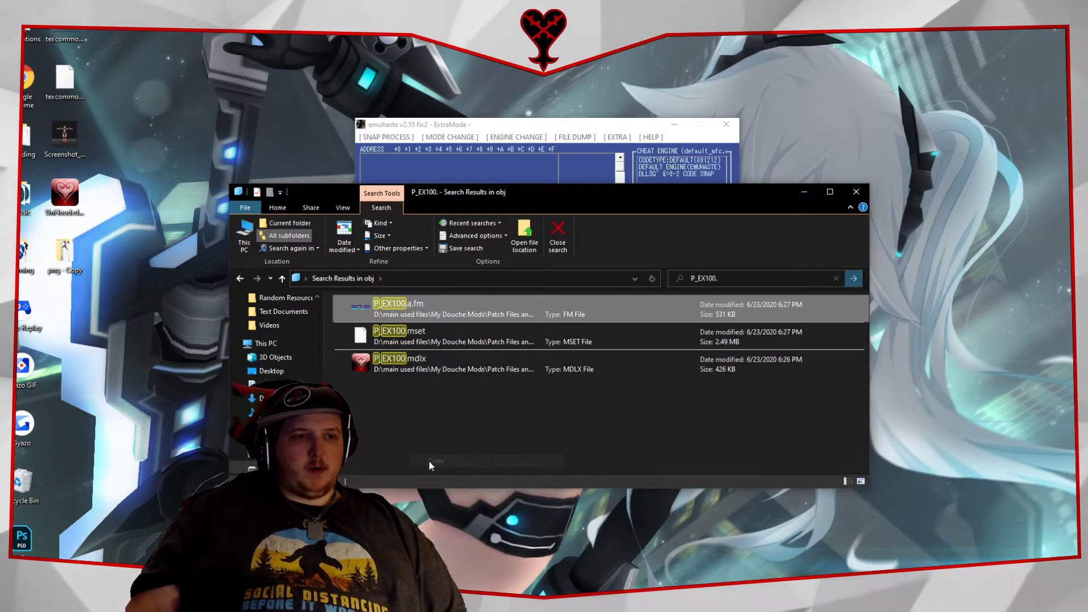
pyautogui.click(64, 321)
pyautogui.rightClick(63, 321)
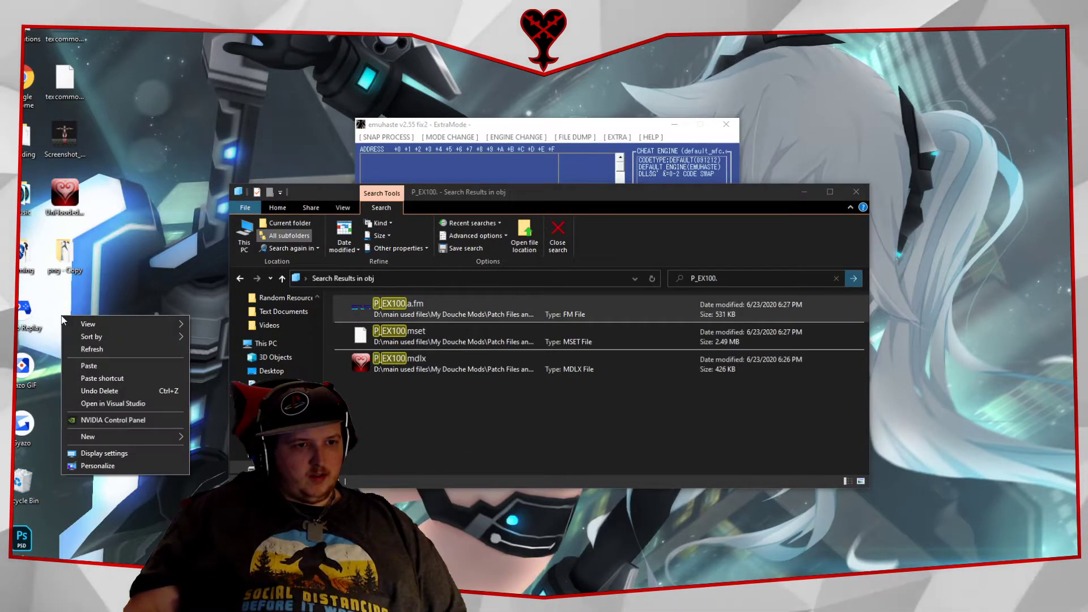
pyautogui.click(85, 366)
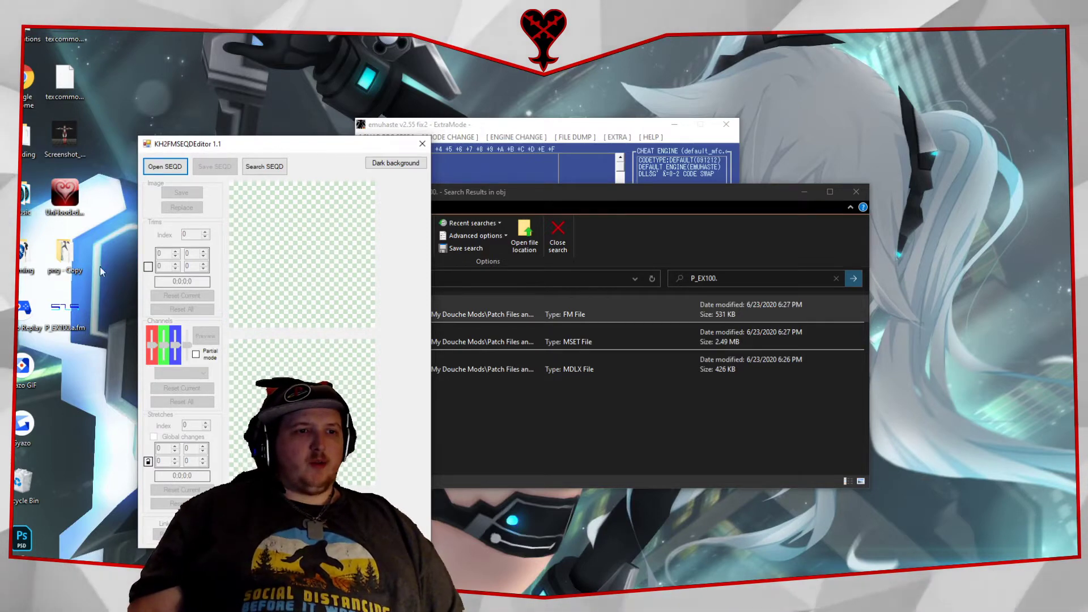
# Load the desktop copy of P_EX100.a.fm into KH2FMSEQDEditor and save its image as a PNG on the desktop under the suggested name.
pyautogui.moveTo(70, 323); pyautogui.dragTo(168, 167)
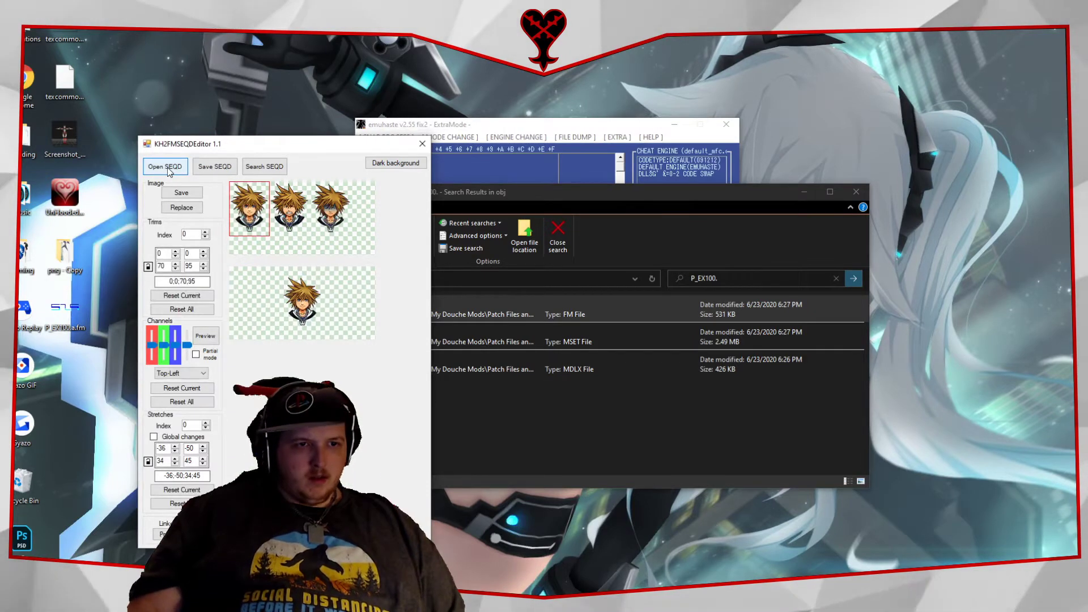
pyautogui.click(195, 197)
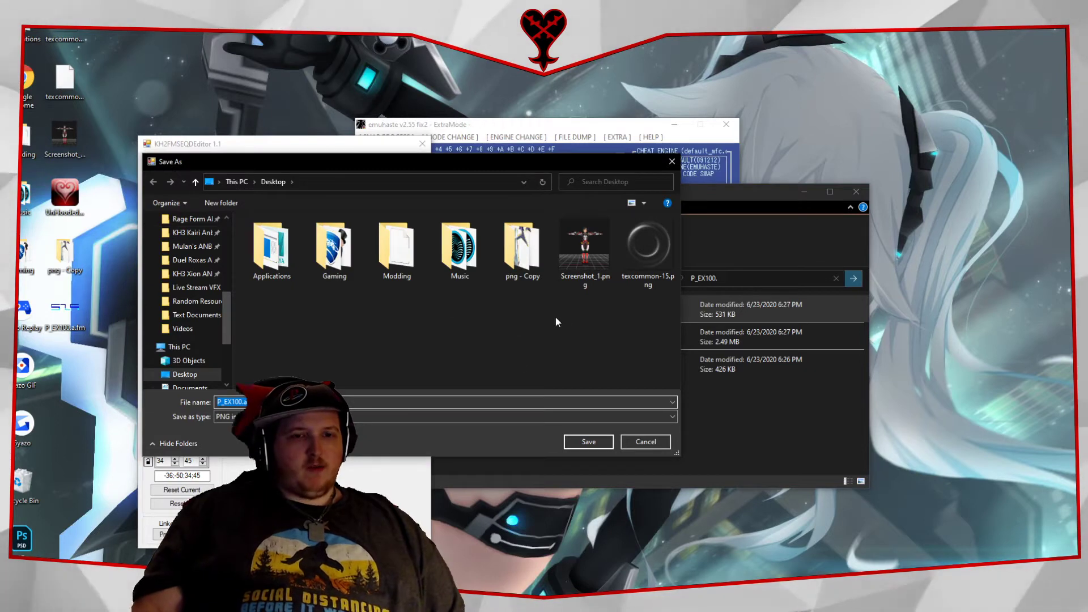
pyautogui.click(589, 442)
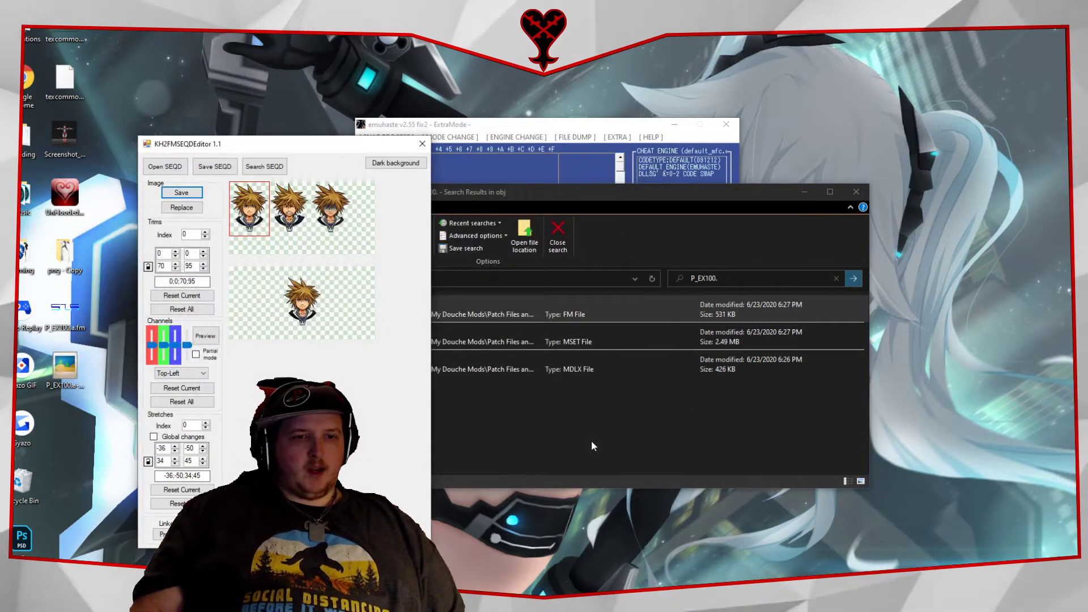
# Switch to File Explorer and open the Pictures folder under main used files > Saved Images on the D: drive.
pyautogui.click(560, 424)
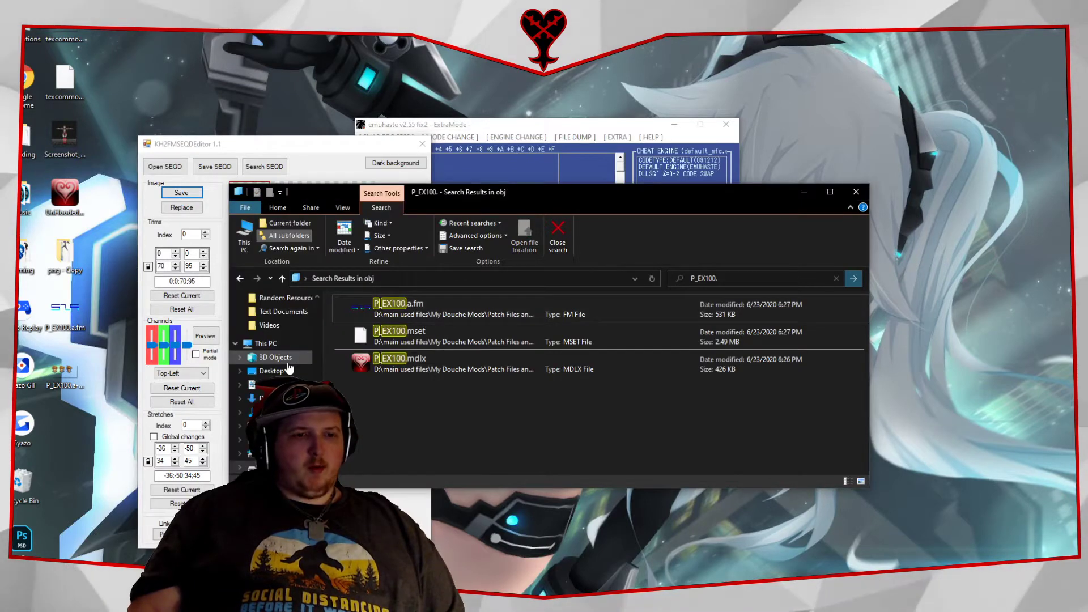
pyautogui.scroll(-1, 289, 368)
pyautogui.click(250, 439)
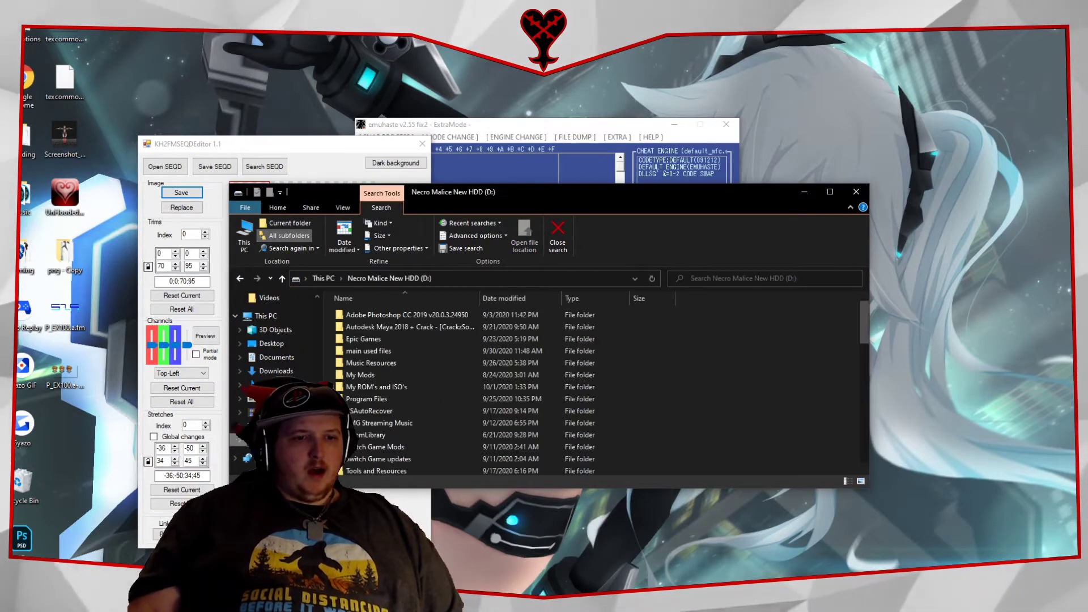
pyautogui.doubleClick(368, 351)
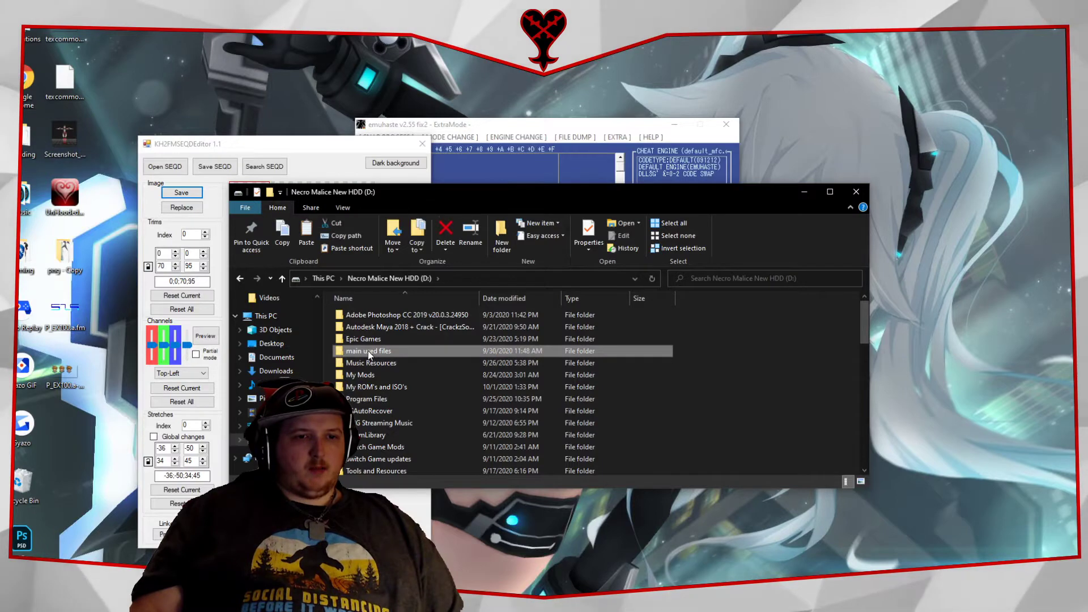
pyautogui.doubleClick(367, 356)
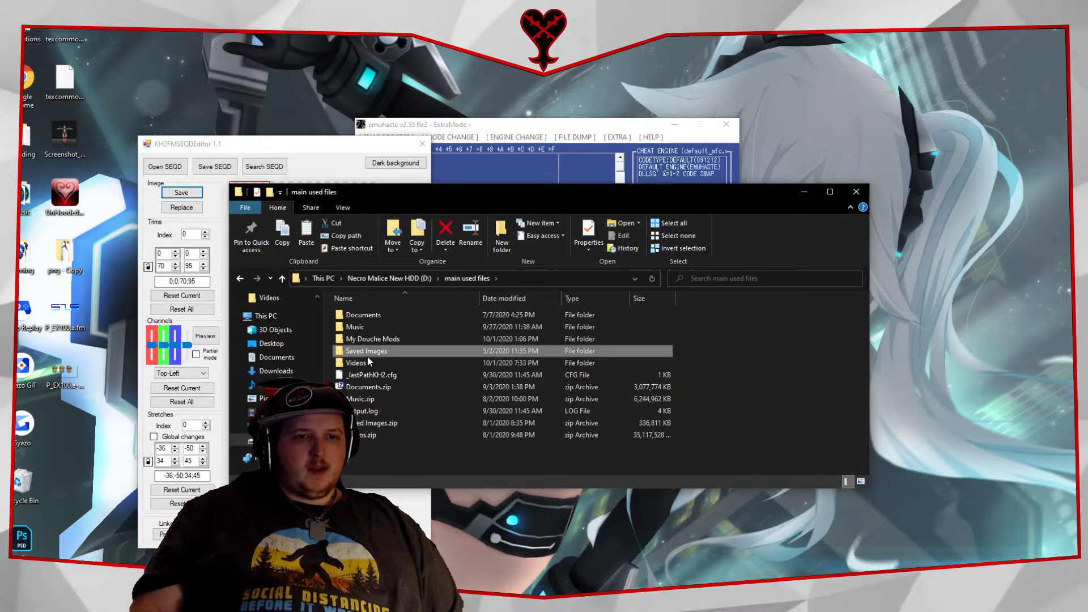
pyautogui.doubleClick(366, 309)
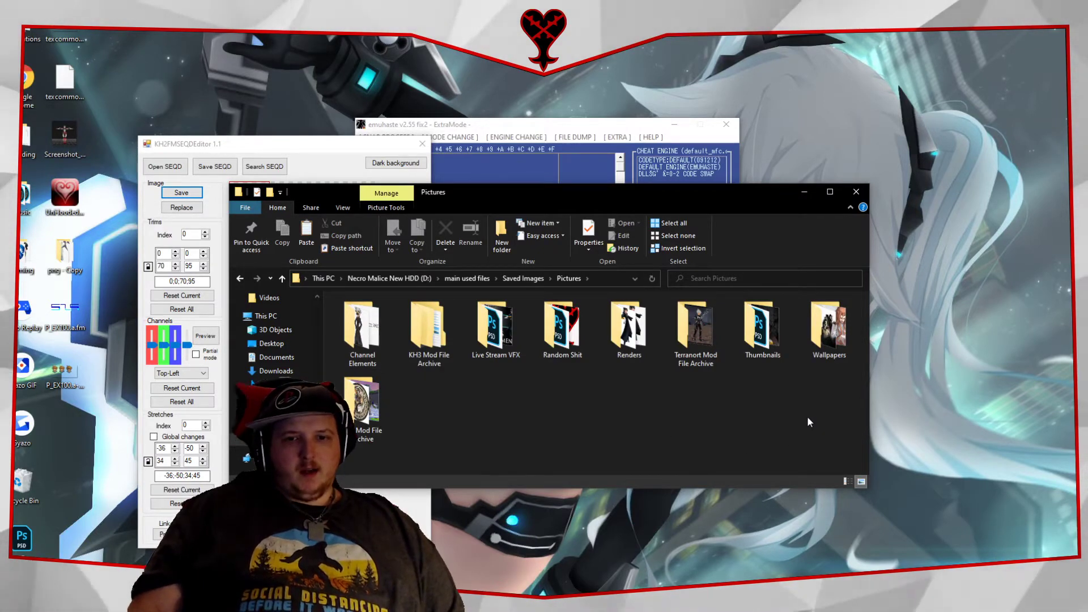
# Look into the Thumbnails folder, return to Pictures, and open KH3 Mod File Archive > Sora Icons.
pyautogui.doubleClick(774, 339)
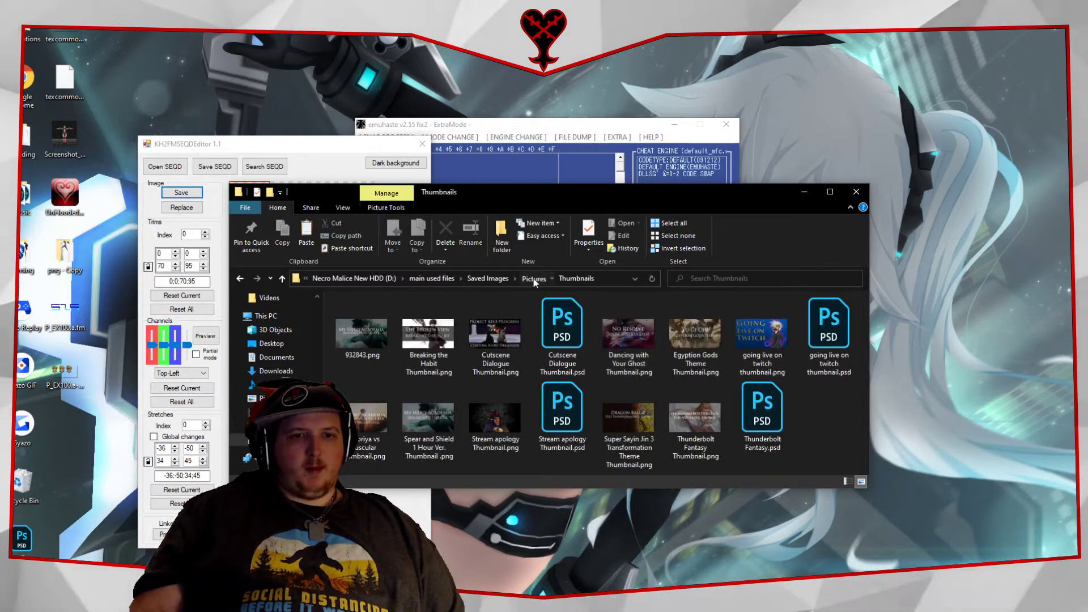
pyautogui.click(534, 278)
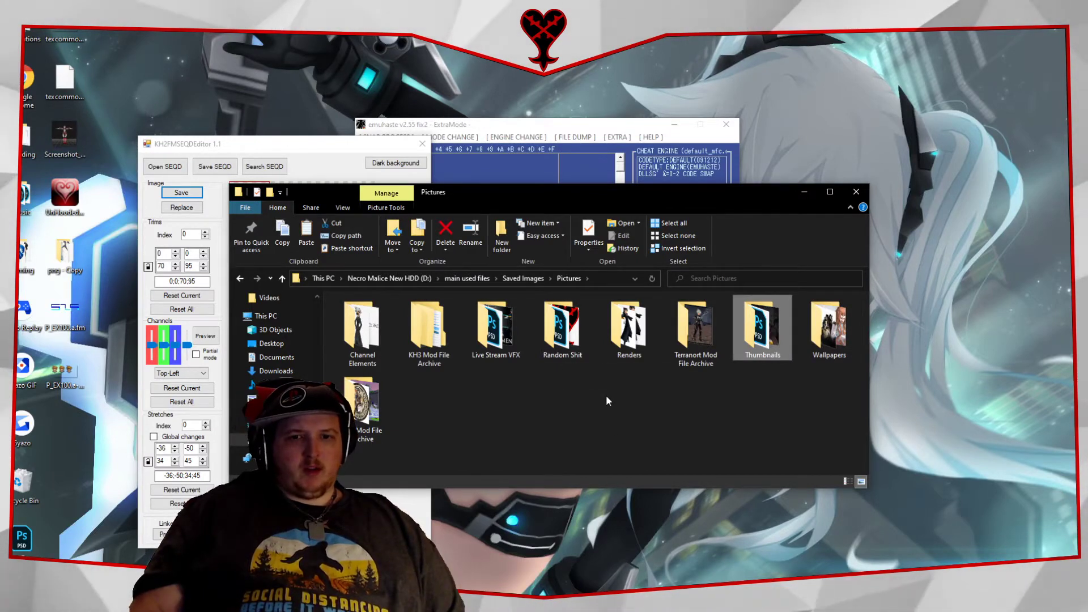
pyautogui.doubleClick(443, 356)
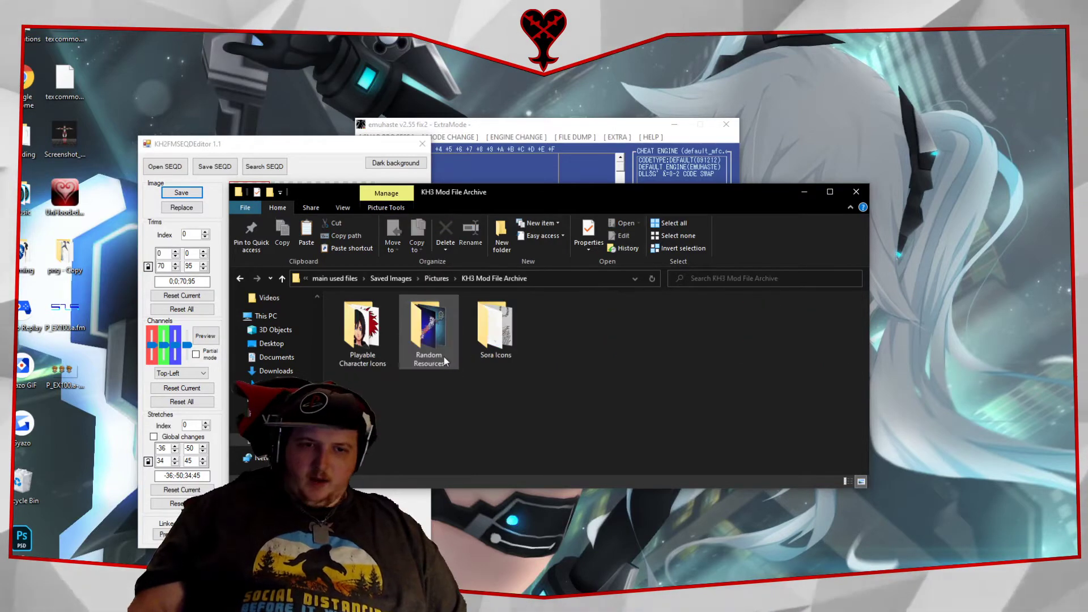
pyautogui.doubleClick(495, 341)
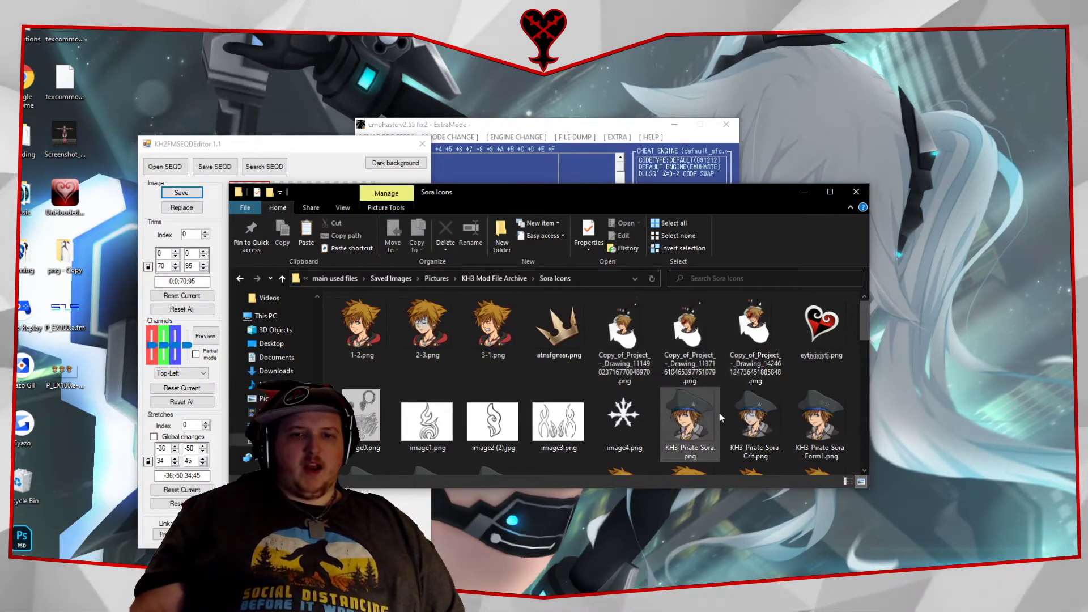
# Copy KH3_Sora_2nd_Form.png, KH3_Sora_2nd_Form_Crit.png and KH3_Sora_2nd_Form_Hit.png from Sora Icons and paste them onto the desktop.
pyautogui.scroll(-1, 721, 410)
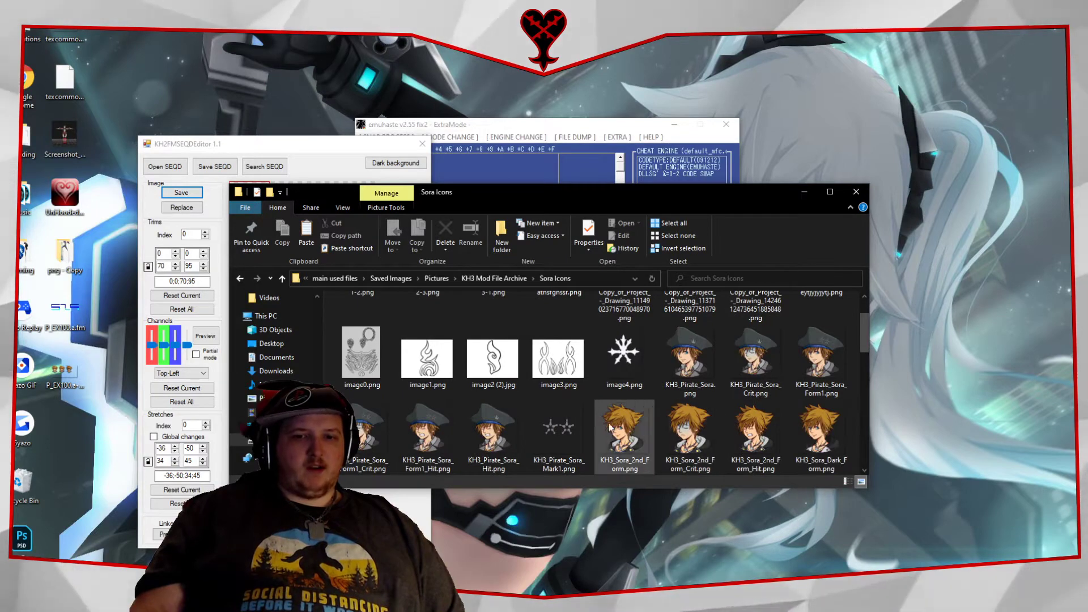
pyautogui.click(632, 453)
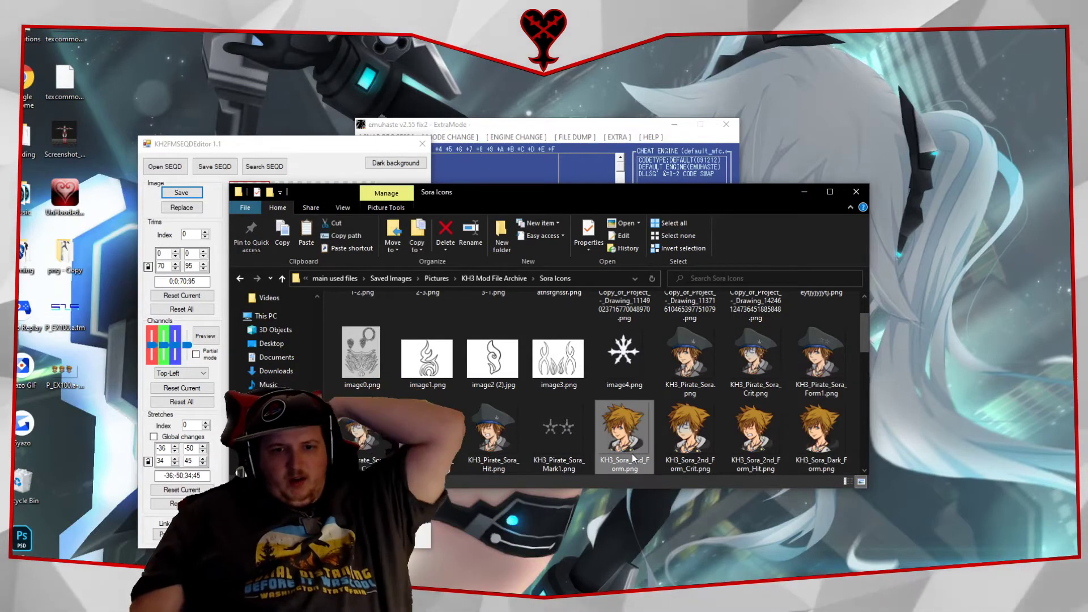
pyautogui.keyDown('ctrl'); pyautogui.click(680, 434); pyautogui.keyUp('ctrl')
pyautogui.keyDown('ctrl'); pyautogui.click(736, 434); pyautogui.keyUp('ctrl')
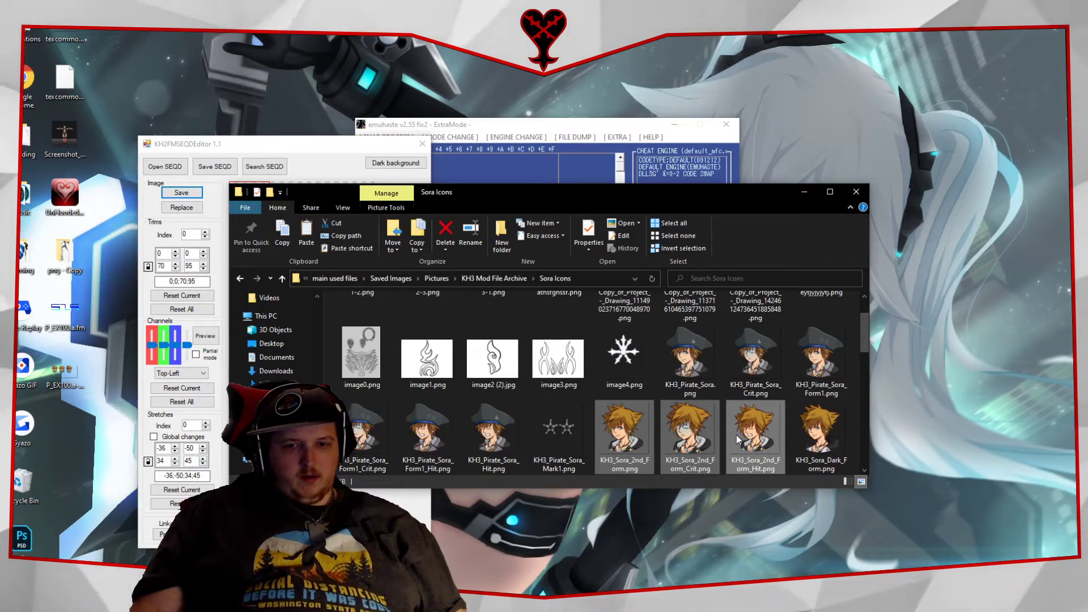
pyautogui.rightClick(736, 434)
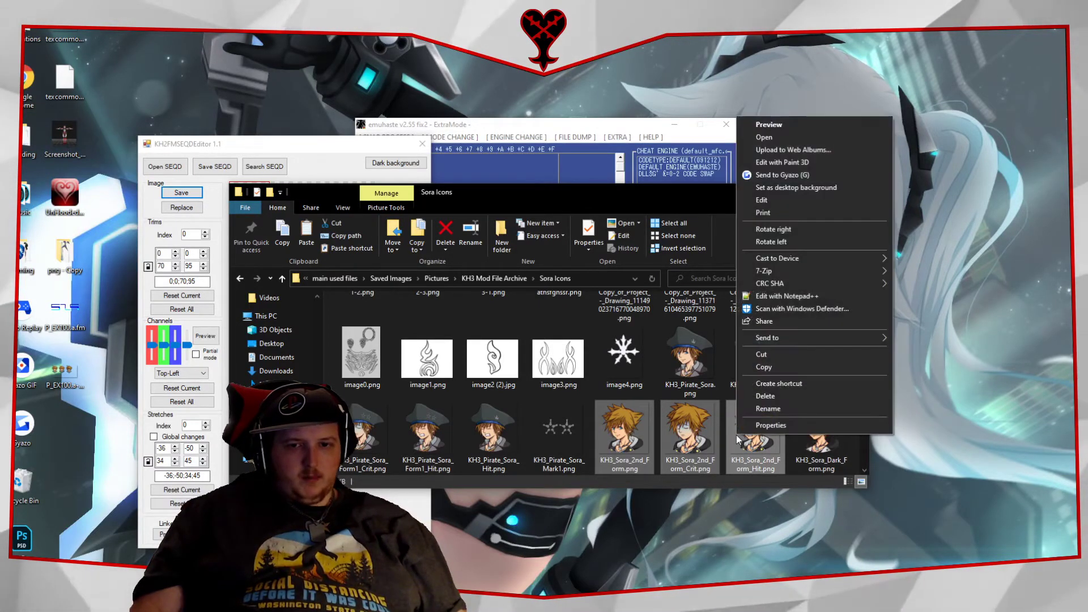
pyautogui.click(742, 366)
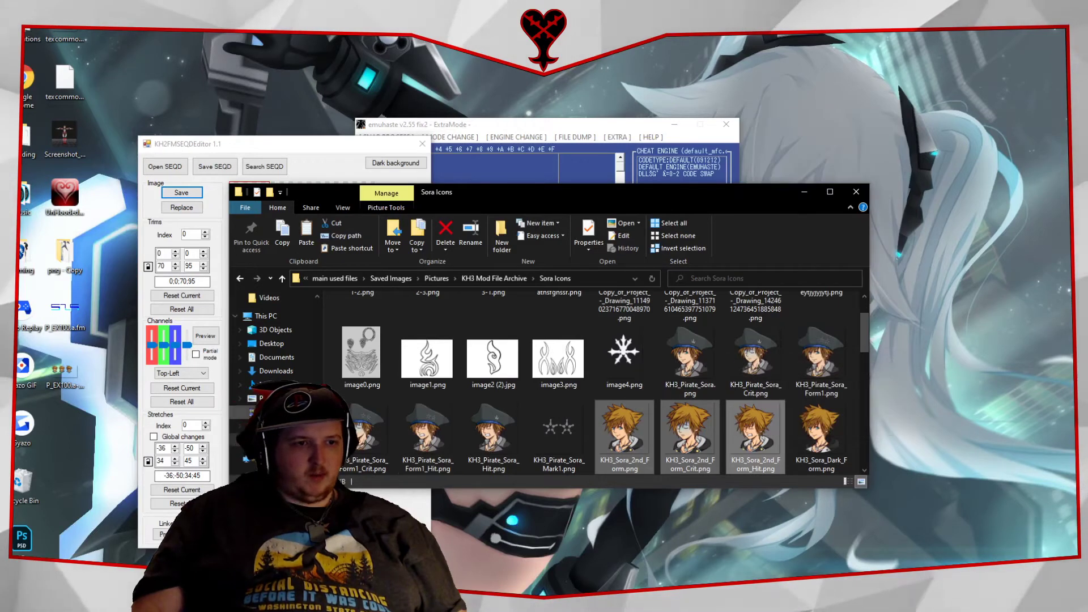
pyautogui.rightClick(98, 419)
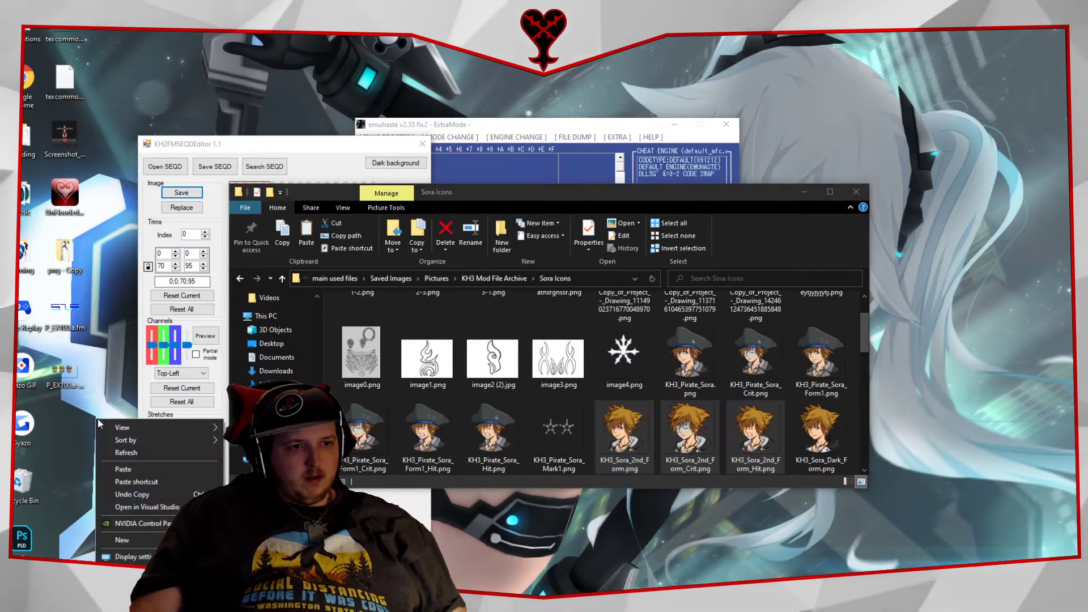
pyautogui.click(113, 471)
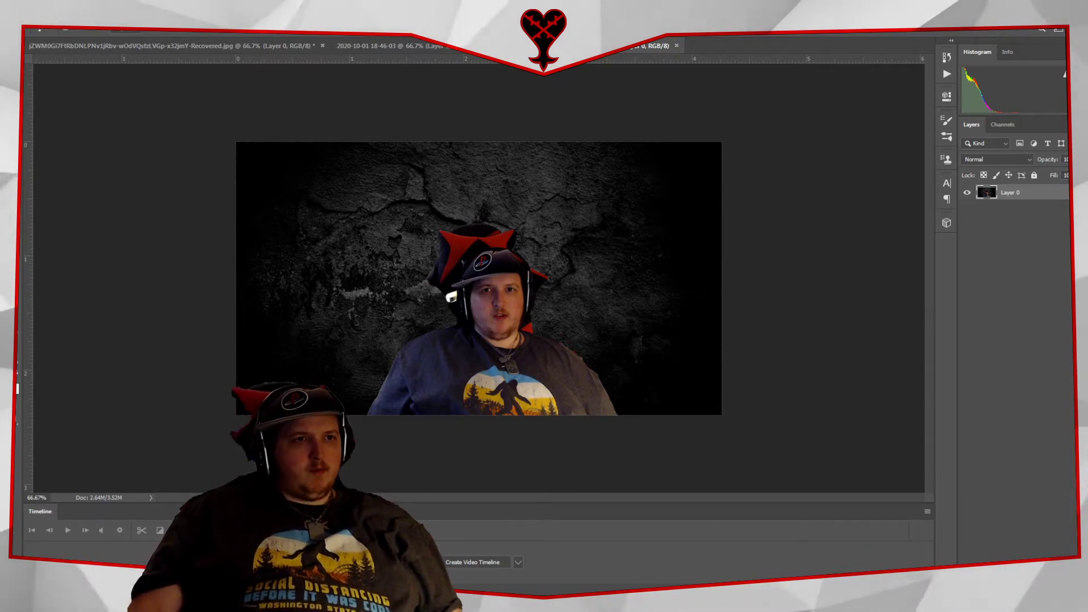
# Open P_EX100.a-0.png together with KH3_Sora_2nd_Form.png, KH3_Sora_2nd_Form_Crit.png and KH3_Sora_2nd_Form_Hit.png from the desktop.
pyautogui.click(32, 27)
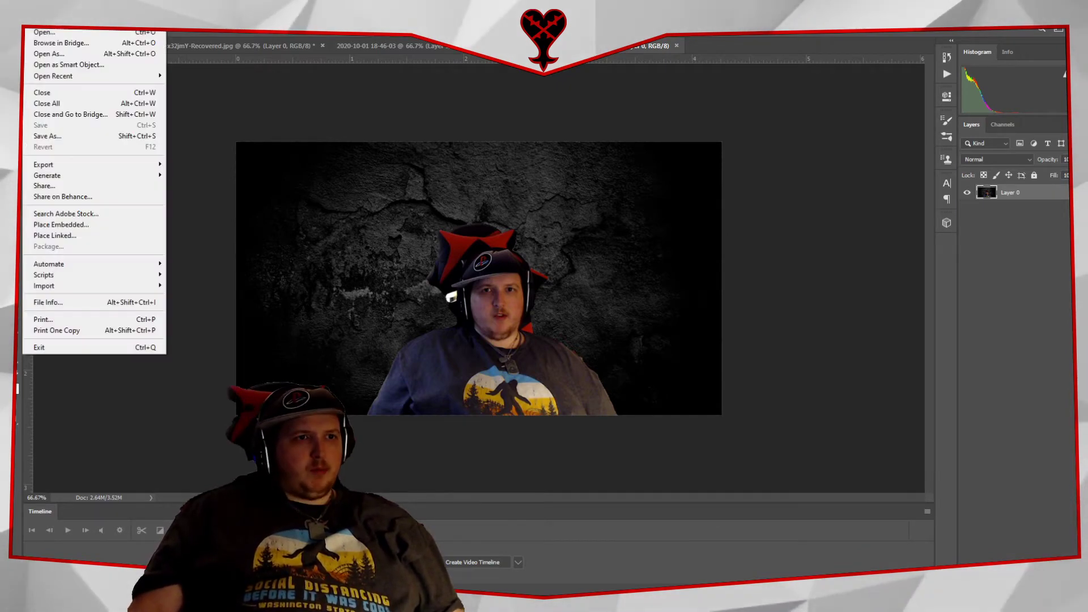
pyautogui.click(31, 26)
pyautogui.hotkey('ctrl', 'o')
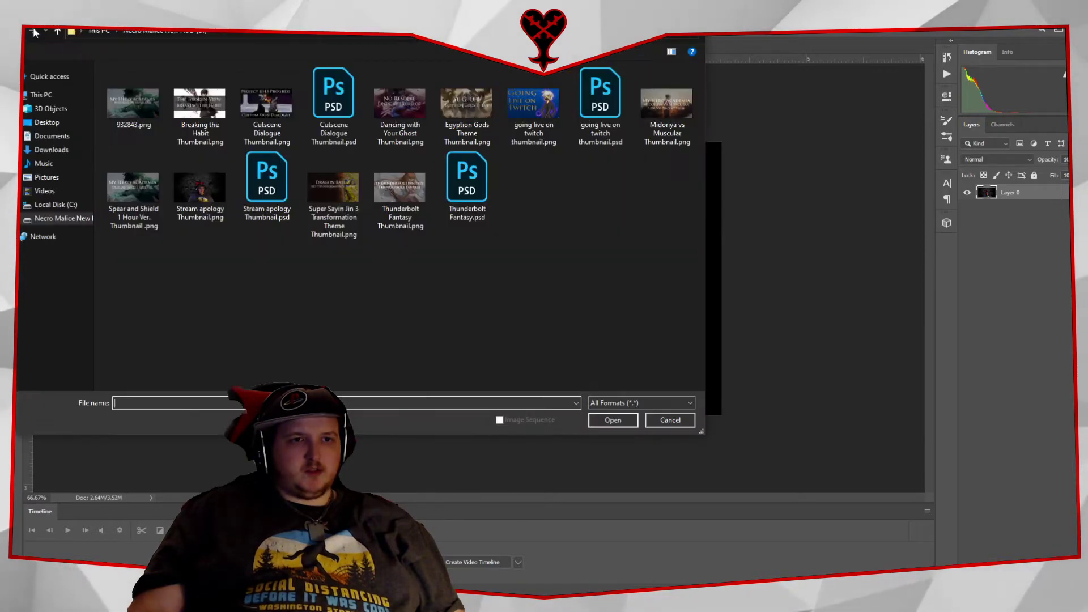
pyautogui.moveTo(87, 185); pyautogui.dragTo(88, 74)
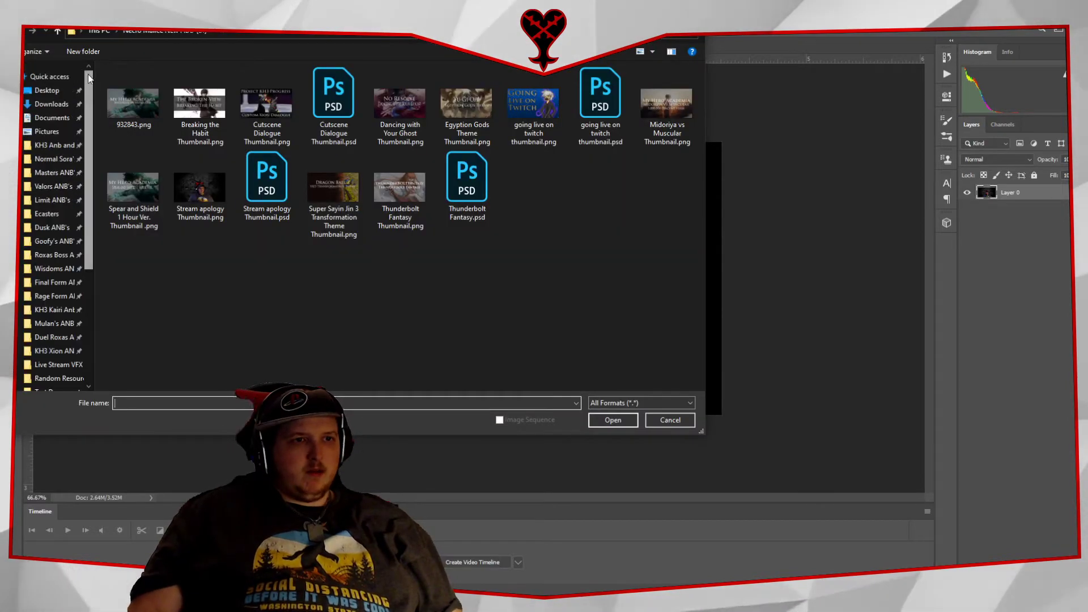
pyautogui.click(47, 91)
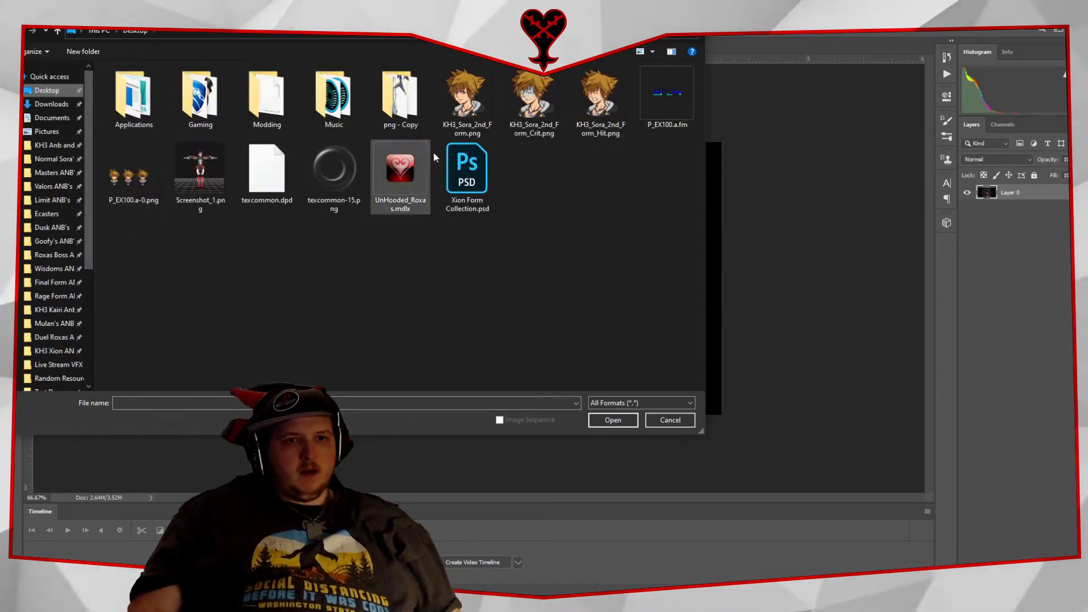
pyautogui.click(155, 176)
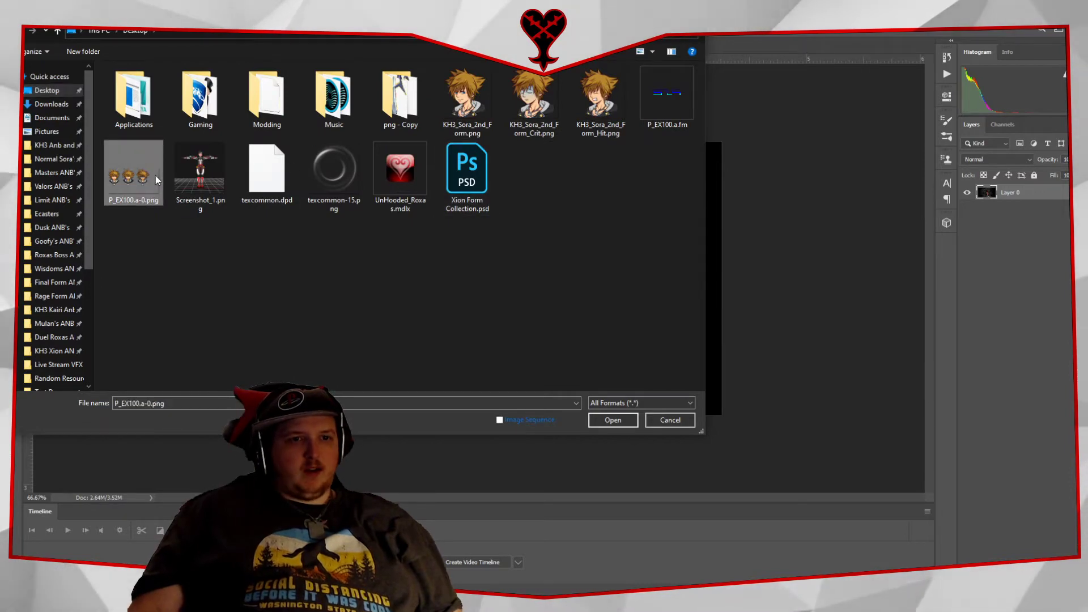
pyautogui.keyDown('ctrl'); pyautogui.click(456, 112); pyautogui.keyUp('ctrl')
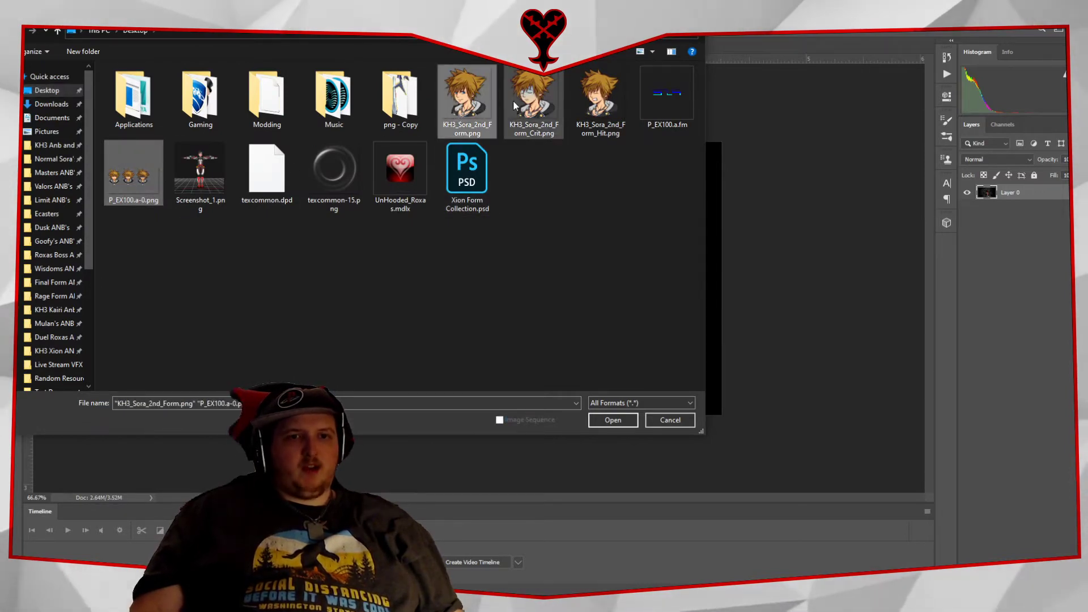
pyautogui.keyDown('ctrl'); pyautogui.click(533, 102); pyautogui.keyUp('ctrl')
pyautogui.keyDown('ctrl'); pyautogui.click(601, 104); pyautogui.keyUp('ctrl')
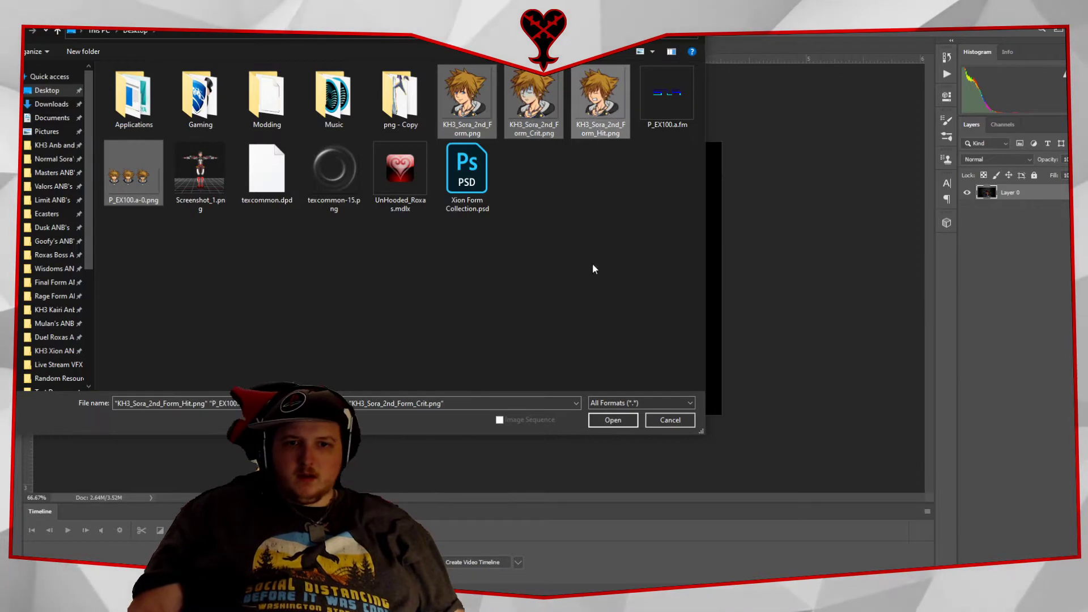
pyautogui.click(611, 420)
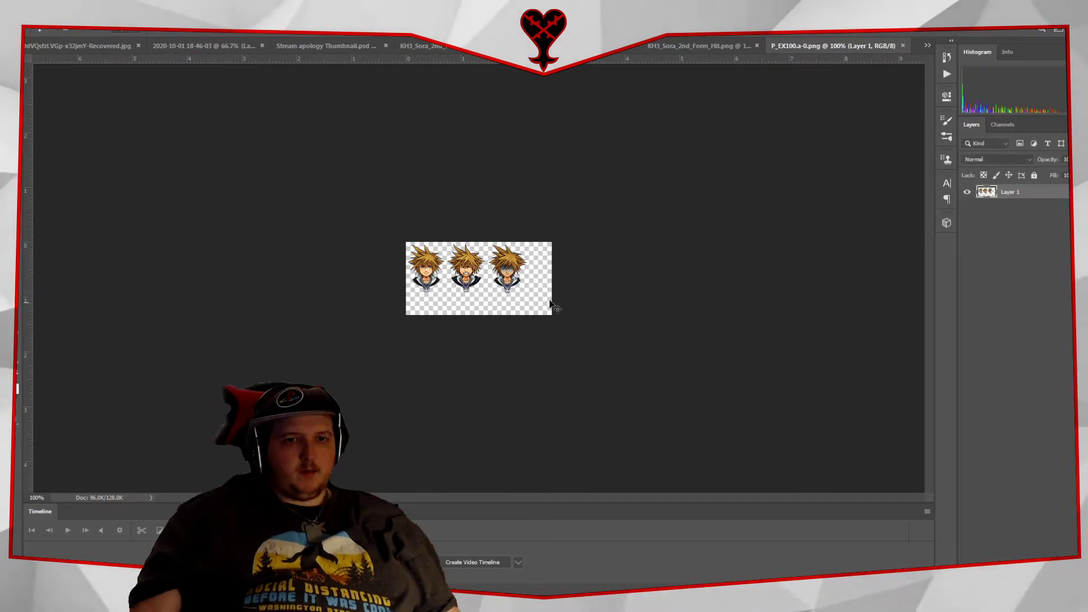
pyautogui.scroll(5, 563, 308)
pyautogui.hotkey('ctrl', '+')
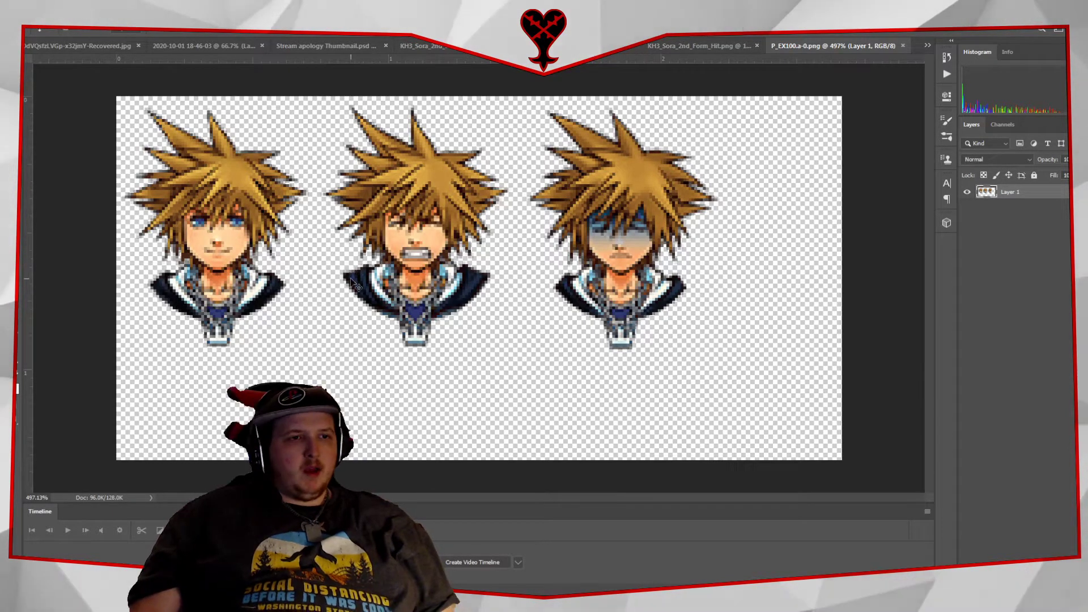
pyautogui.click(471, 51)
pyautogui.moveTo(437, 231); pyautogui.dragTo(654, 134)
pyautogui.moveTo(460, 114); pyautogui.dragTo(450, 53)
pyautogui.moveTo(810, 50); pyautogui.dragTo(927, 49)
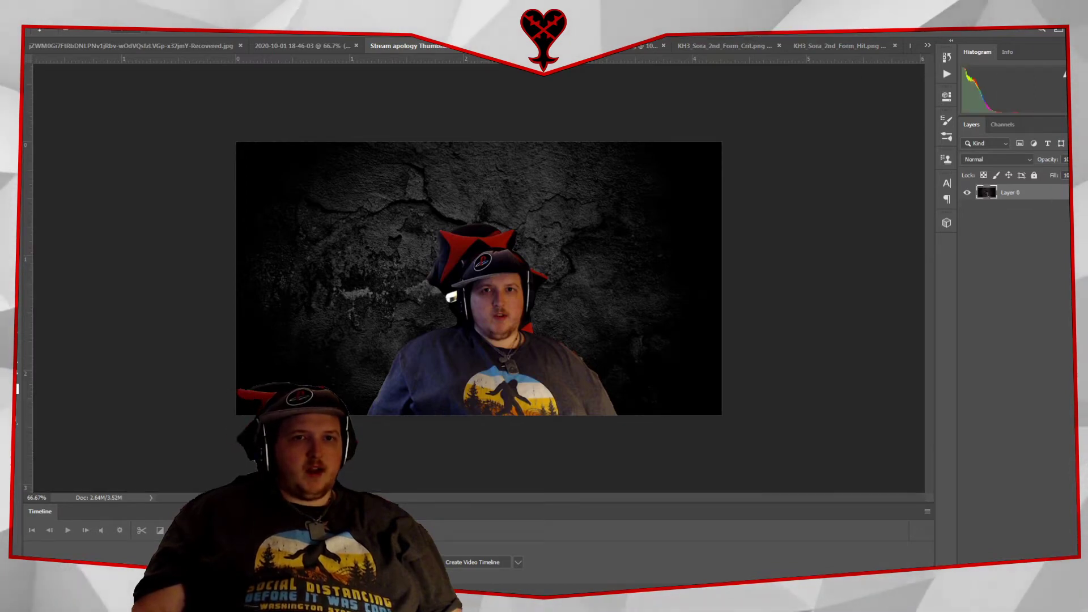
pyautogui.click(473, 45)
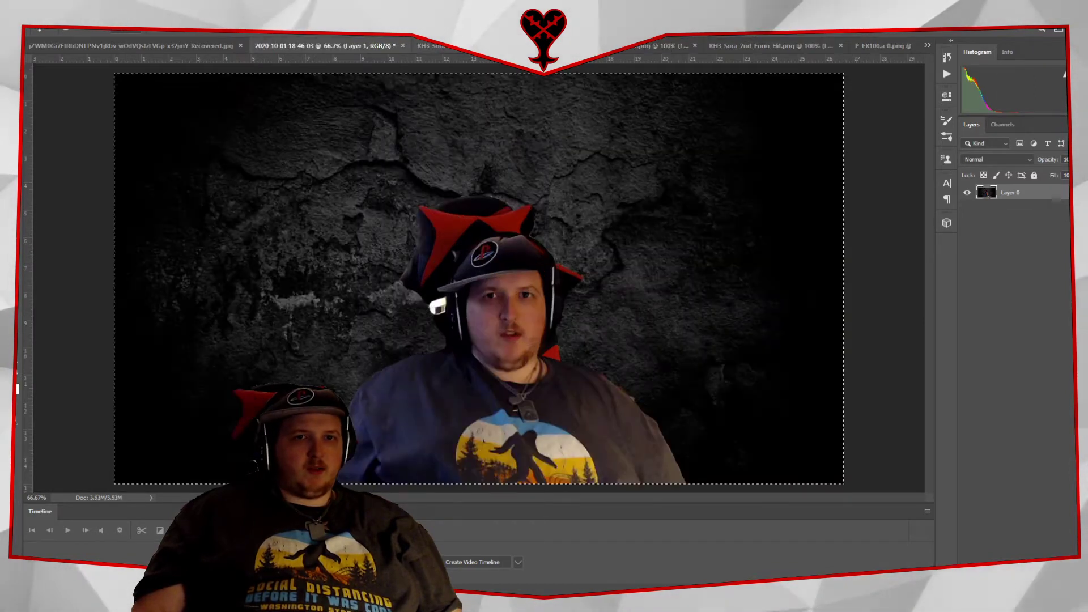
pyautogui.click(403, 45)
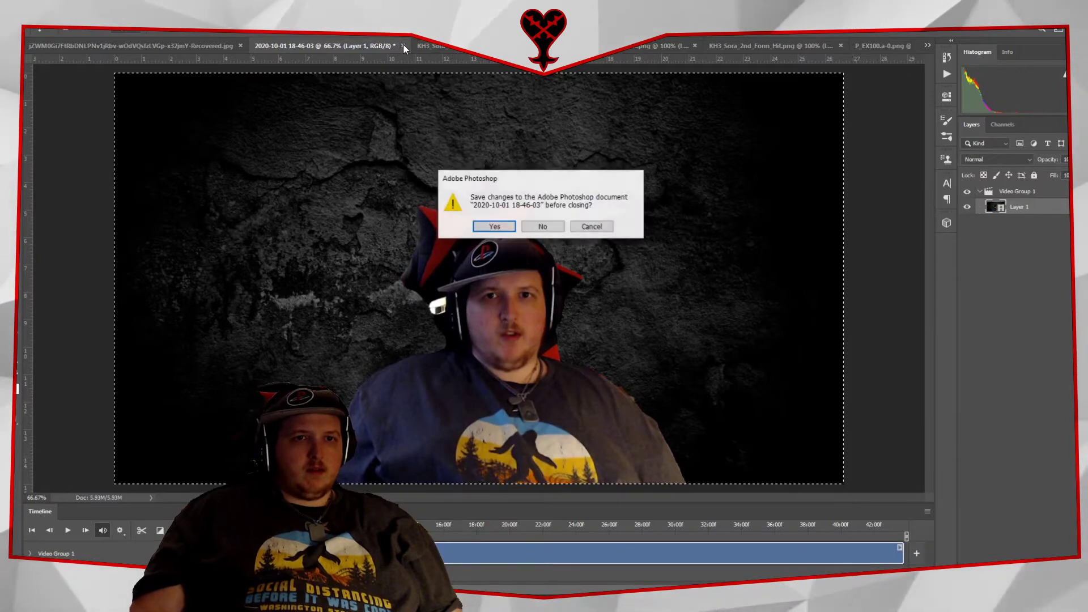
pyautogui.click(541, 227)
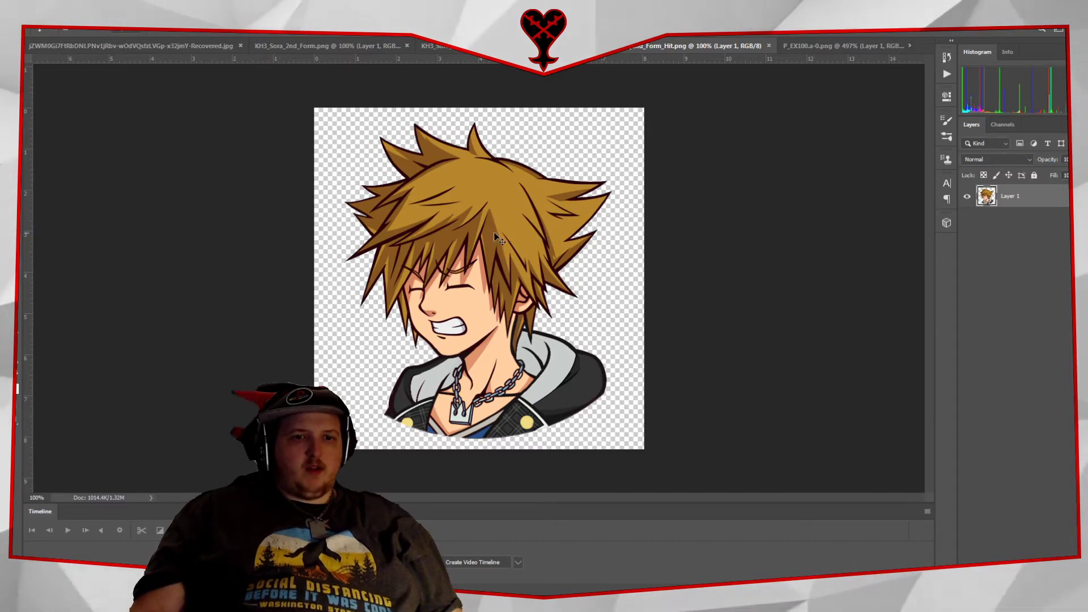
# Bring the KH3_Sora_2nd_Form image into P_EX100.a-0.png as a new layer and roughly shrink it over the first face icon.
pyautogui.click(383, 45)
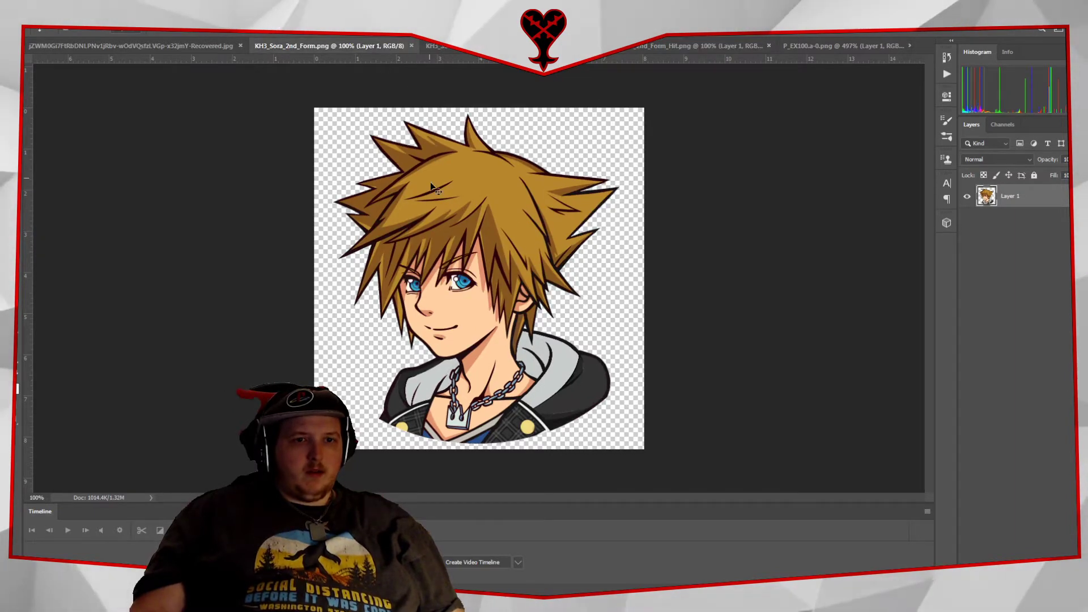
pyautogui.moveTo(441, 209); pyautogui.dragTo(432, 253)
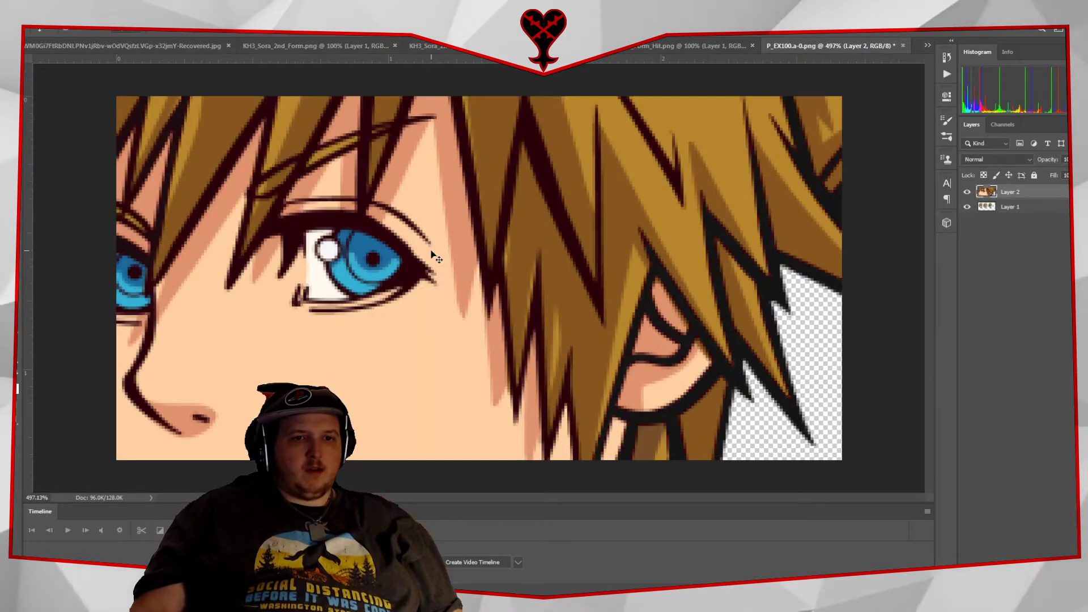
pyautogui.scroll(-8, 432, 253)
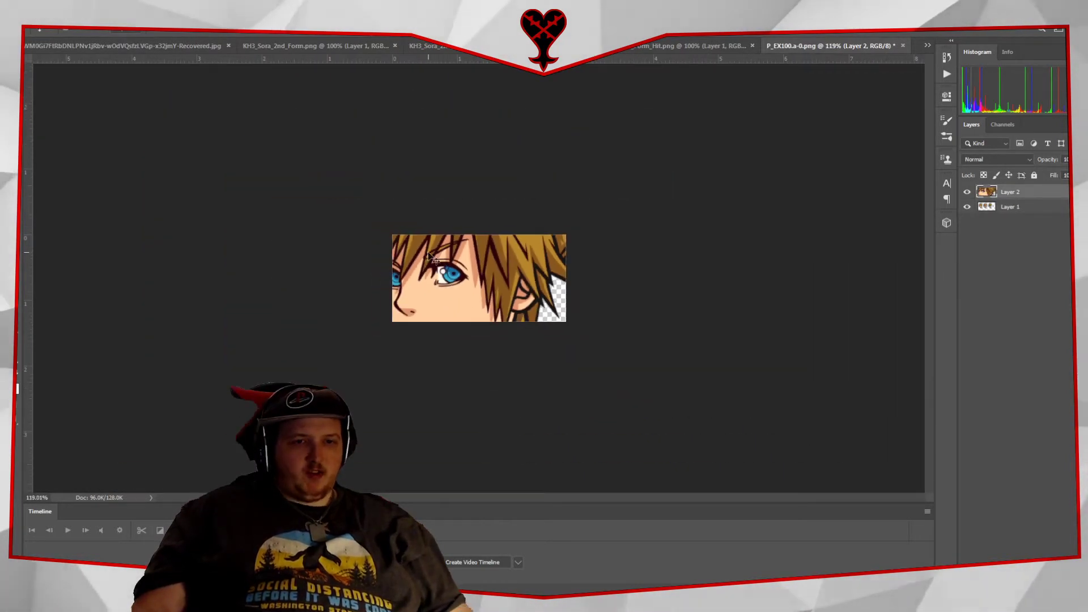
pyautogui.hotkey('ctrl', 't')
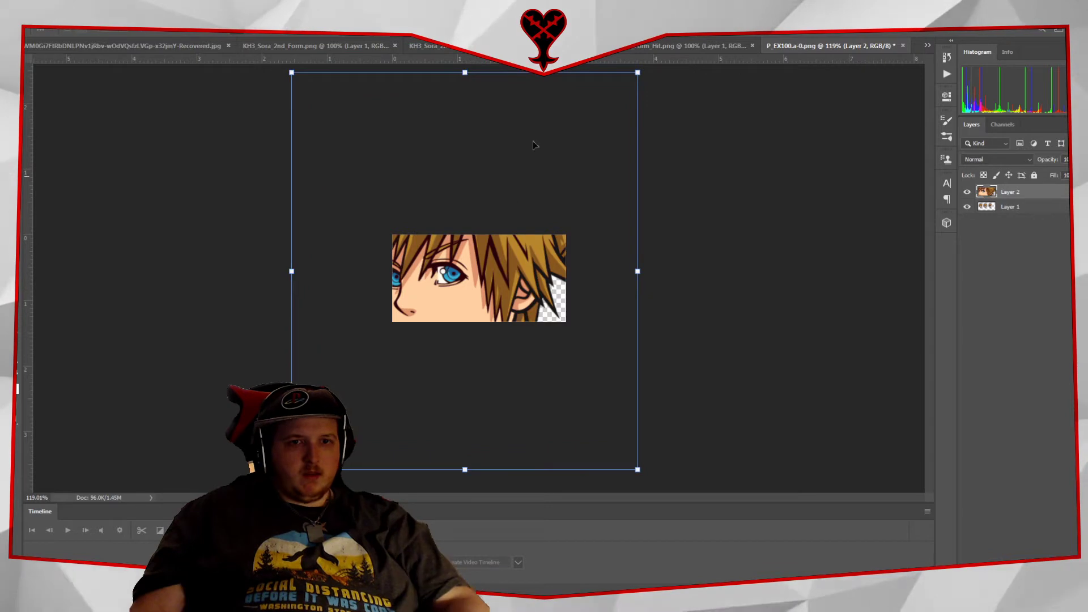
pyautogui.moveTo(636, 74); pyautogui.dragTo(349, 403)
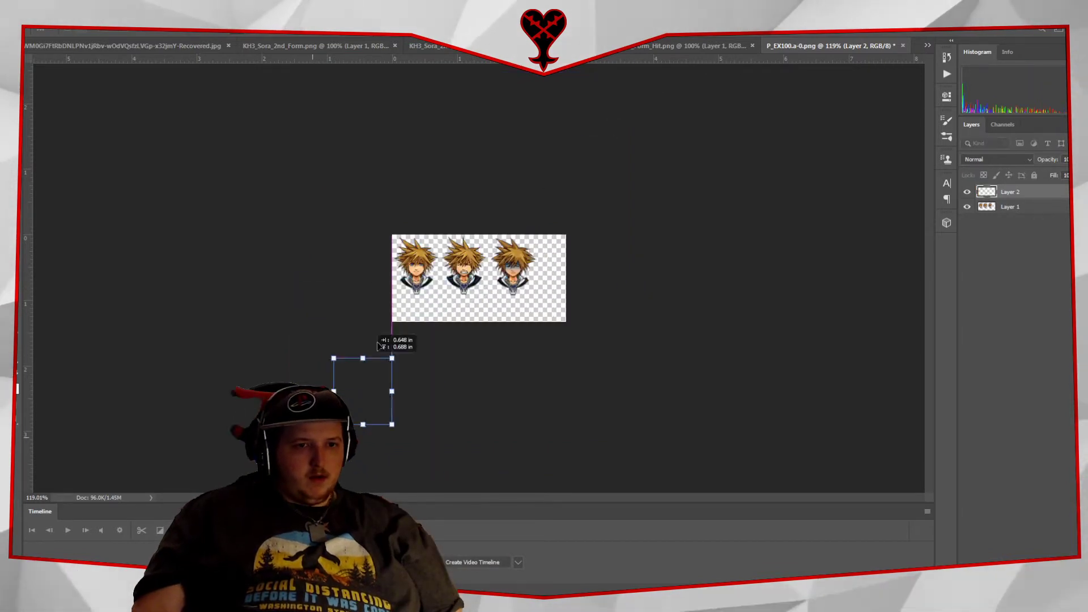
pyautogui.moveTo(312, 436); pyautogui.dragTo(407, 262)
# Scale the KH3 Sora layer down further to the first face icon's size, align it over that icon and apply the transform.
pyautogui.hotkey('ctrl', '+')
pyautogui.hotkey('ctrl', '+')
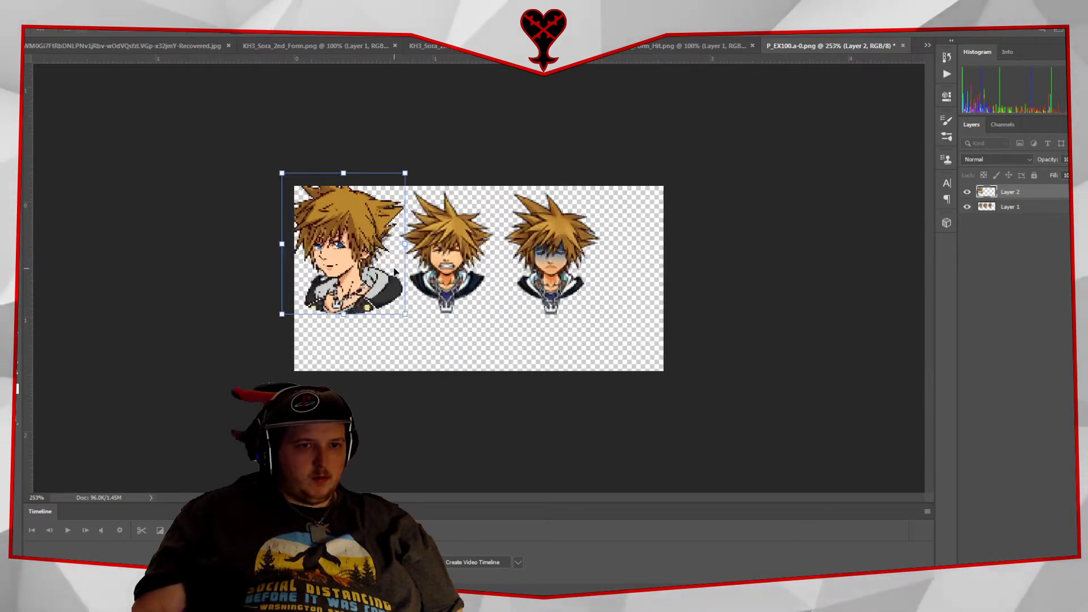
pyautogui.hotkey('ctrl', '+')
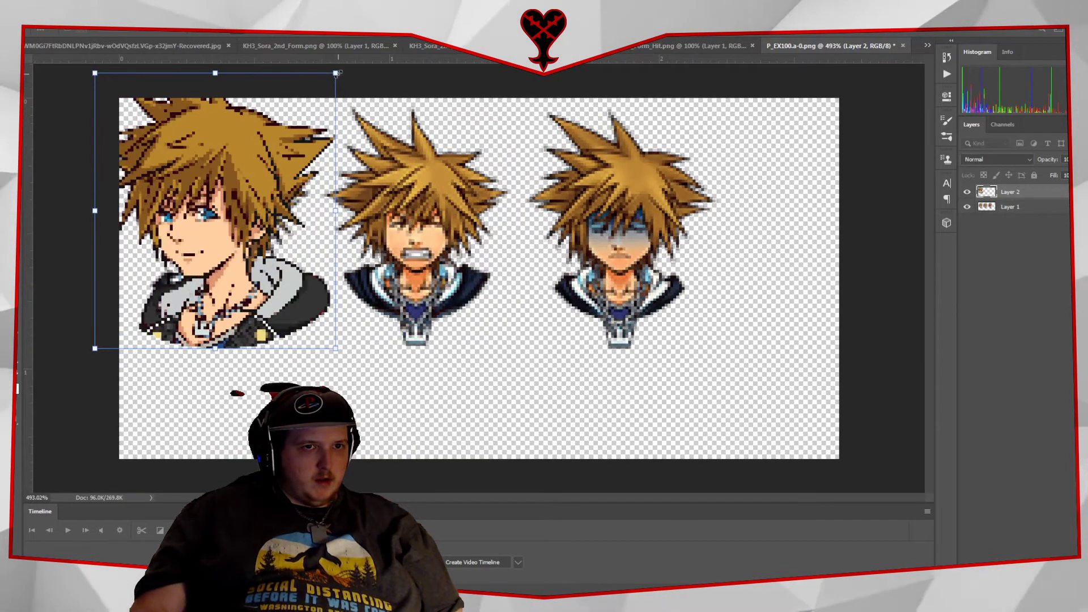
pyautogui.moveTo(333, 76); pyautogui.dragTo(266, 150)
pyautogui.moveTo(210, 231); pyautogui.dragTo(241, 195)
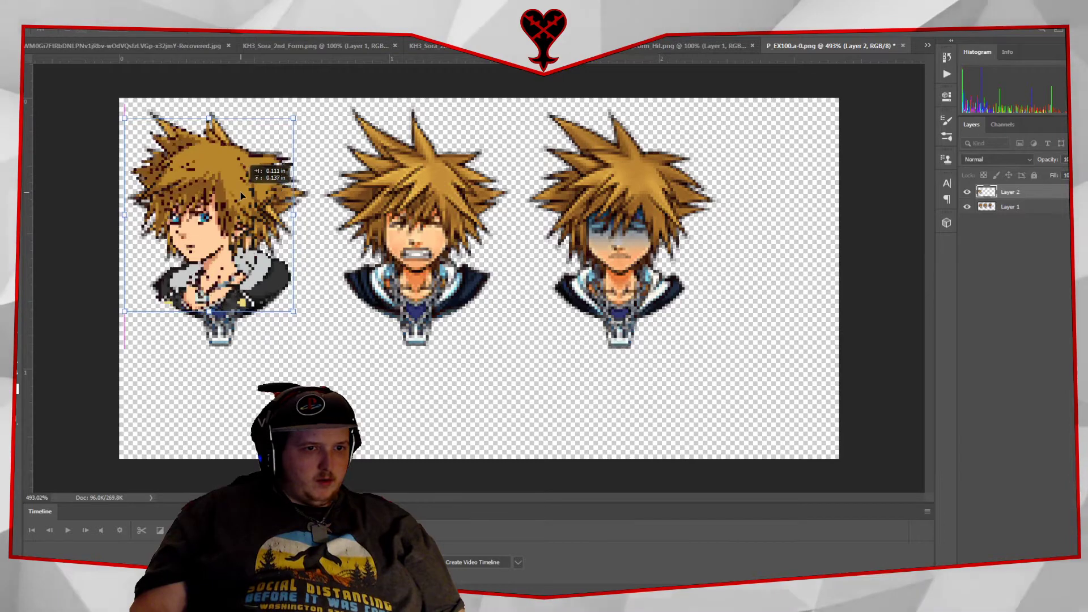
pyautogui.press('Return')
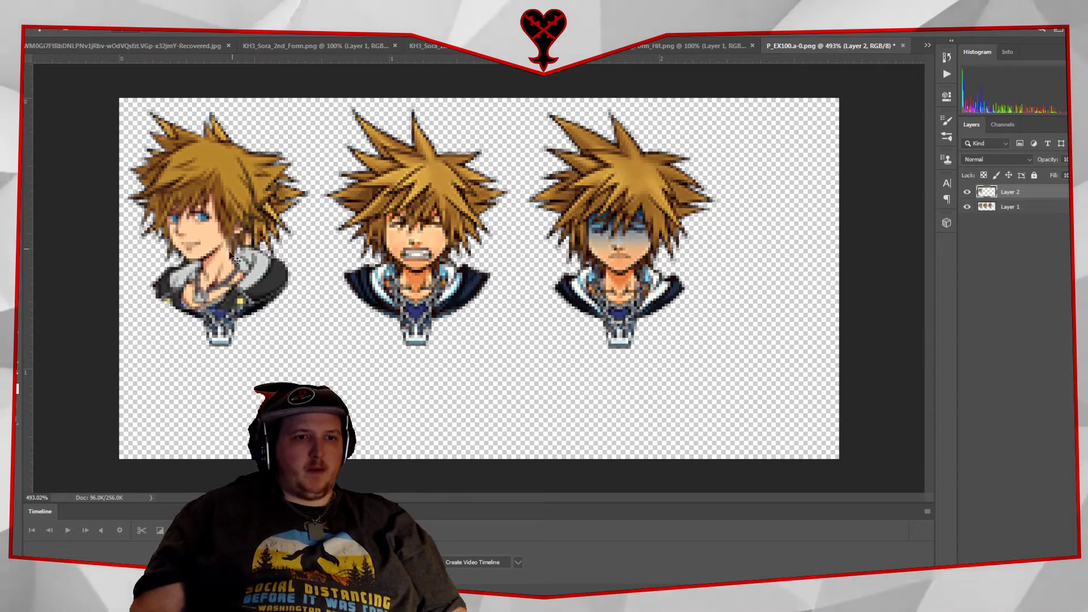
pyautogui.moveTo(213, 238); pyautogui.dragTo(212, 237)
# Select the rectangular area around the first face and erase the original icon there from Layer 1.
pyautogui.moveTo(80, 80); pyautogui.dragTo(316, 357)
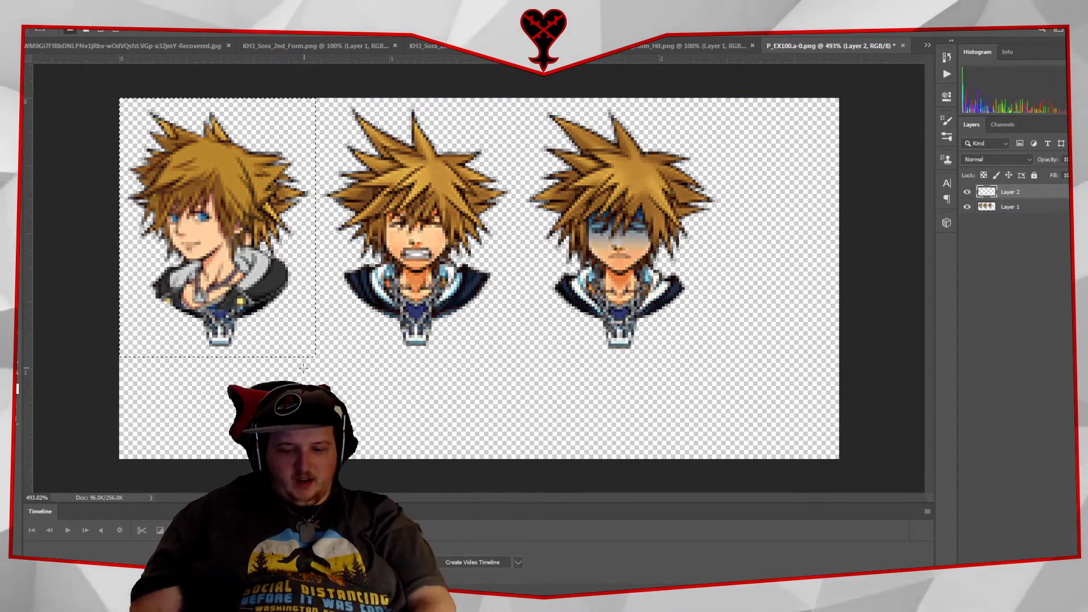
pyautogui.hotkey('ctrl', 'z')
pyautogui.hotkey('ctrl', 'z')
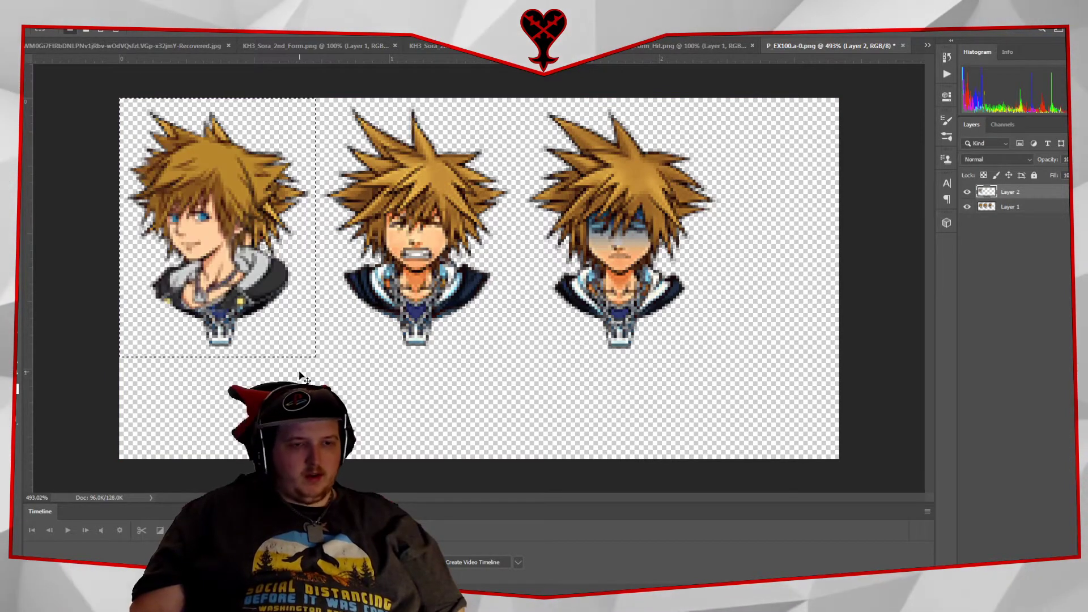
pyautogui.click(1007, 207)
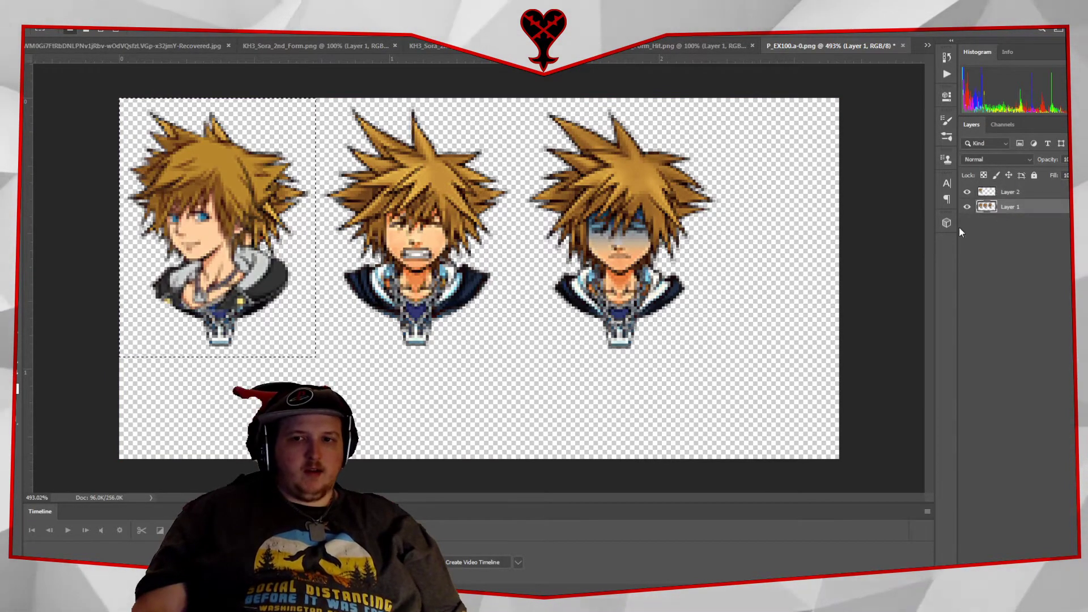
pyautogui.press('Delete')
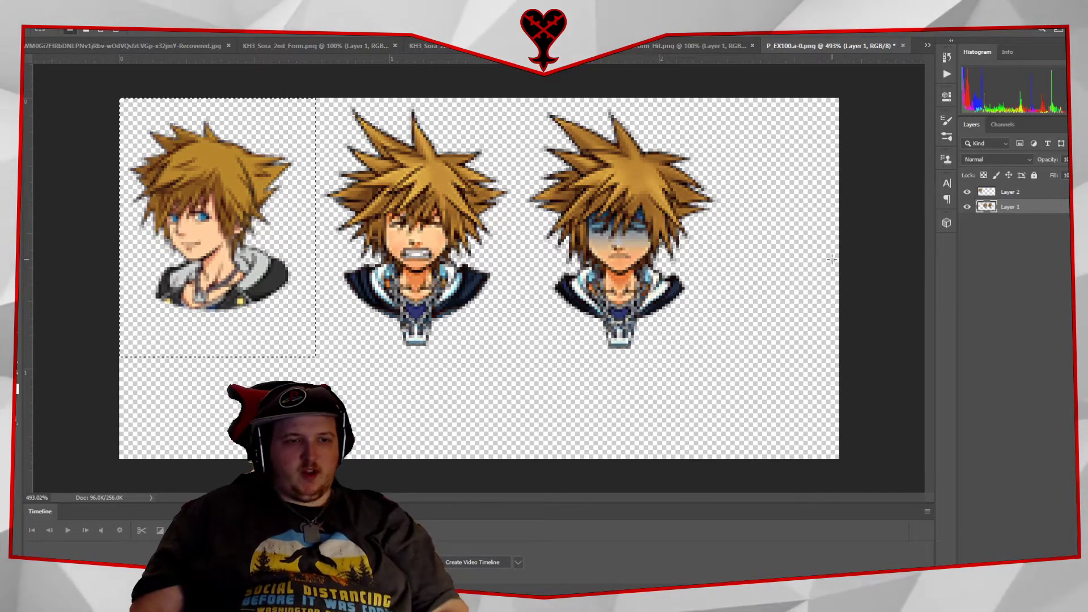